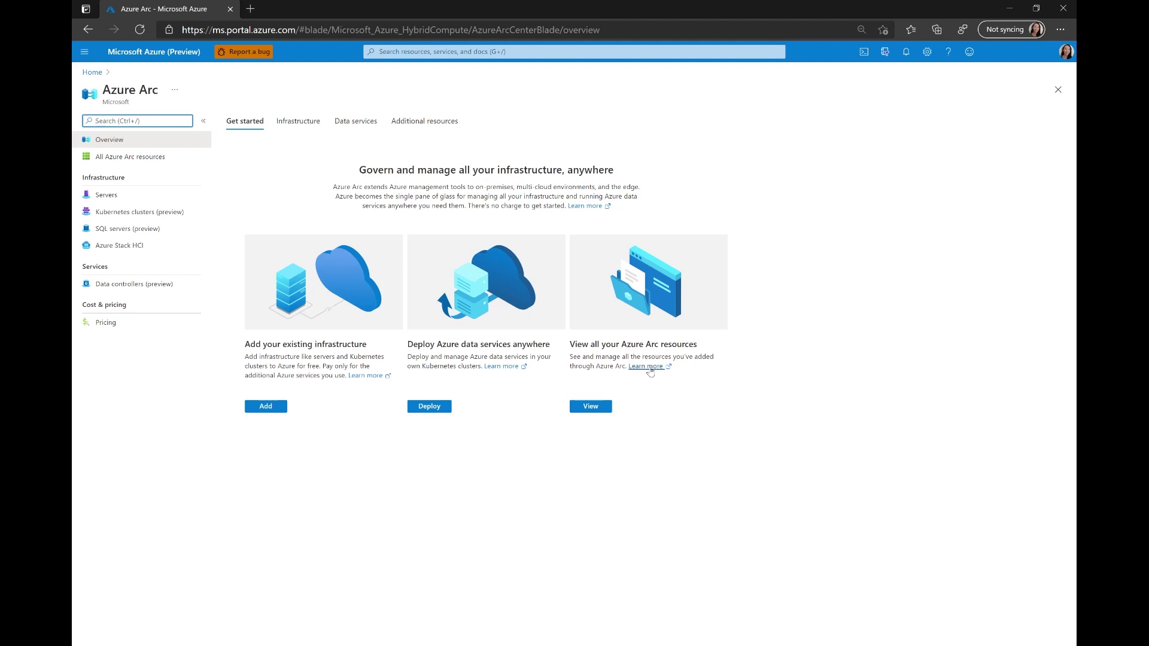
Find the Azure Arc updates link among the additional resources, look through the published updates and close that page.
{"action": "left_click", "coordinate": [405, 125]}
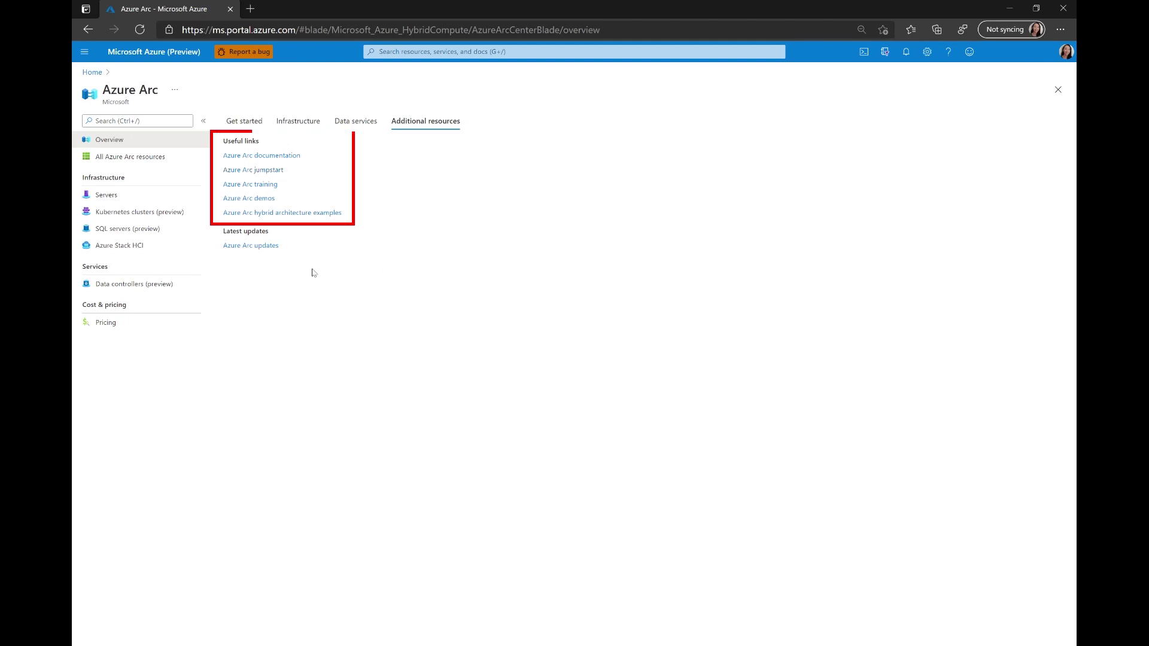
{"action": "left_click", "coordinate": [246, 246]}
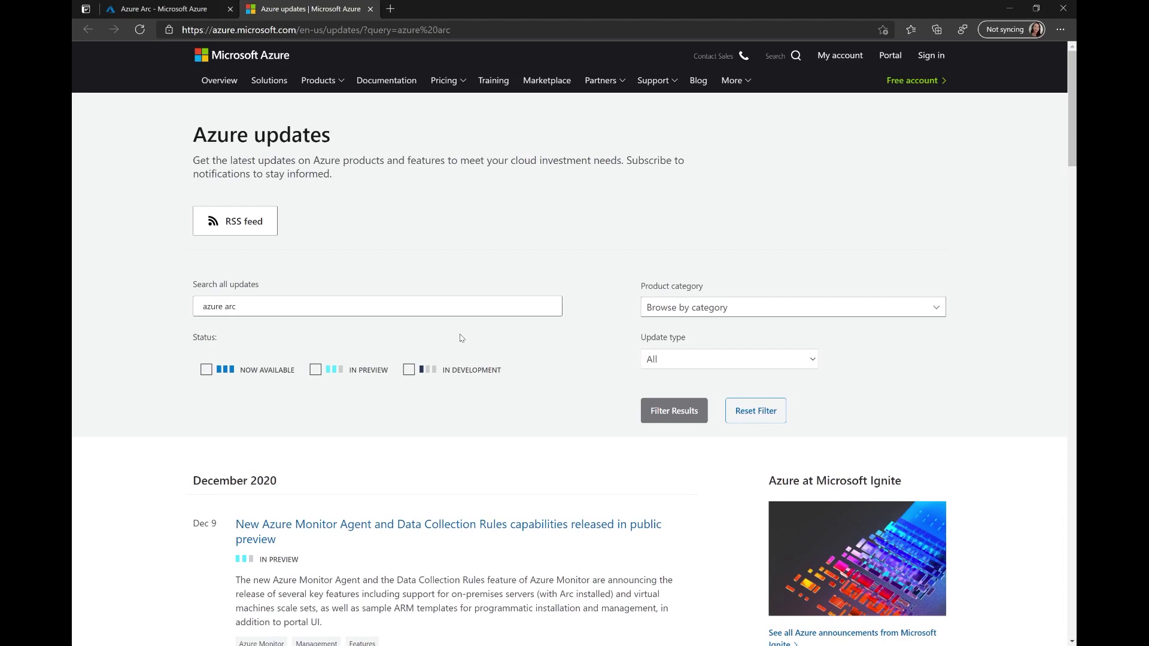
{"action": "scroll", "coordinate": [460, 353], "scroll_direction": "down", "scroll_amount": 9}
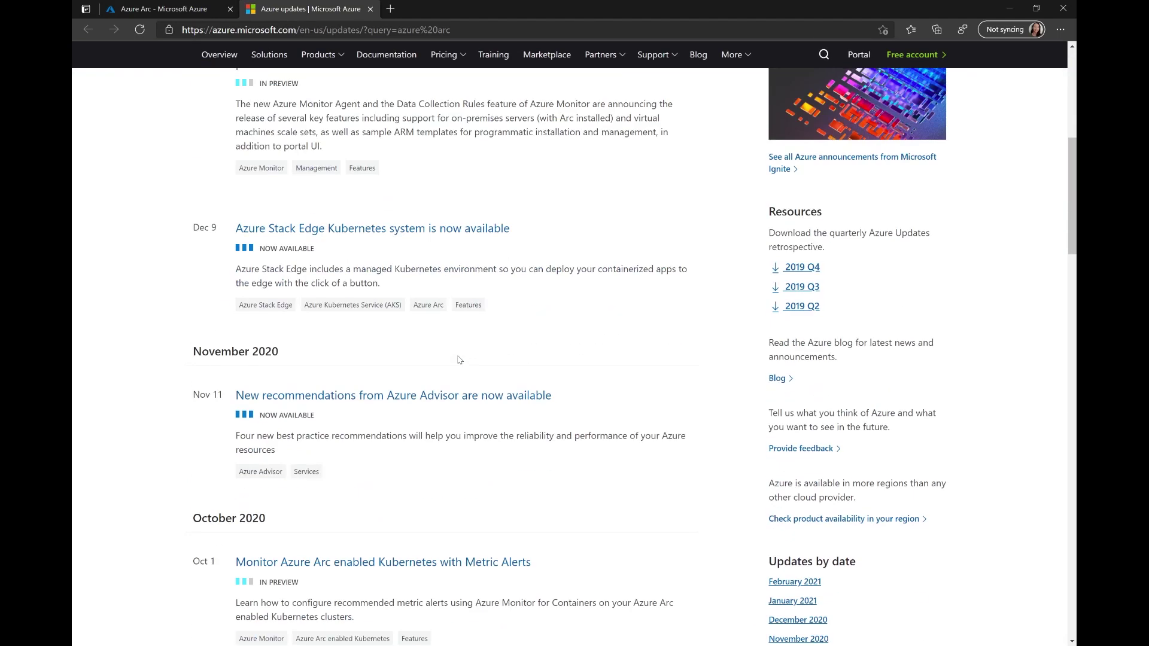
{"action": "scroll", "coordinate": [458, 359], "scroll_direction": "down", "scroll_amount": 7}
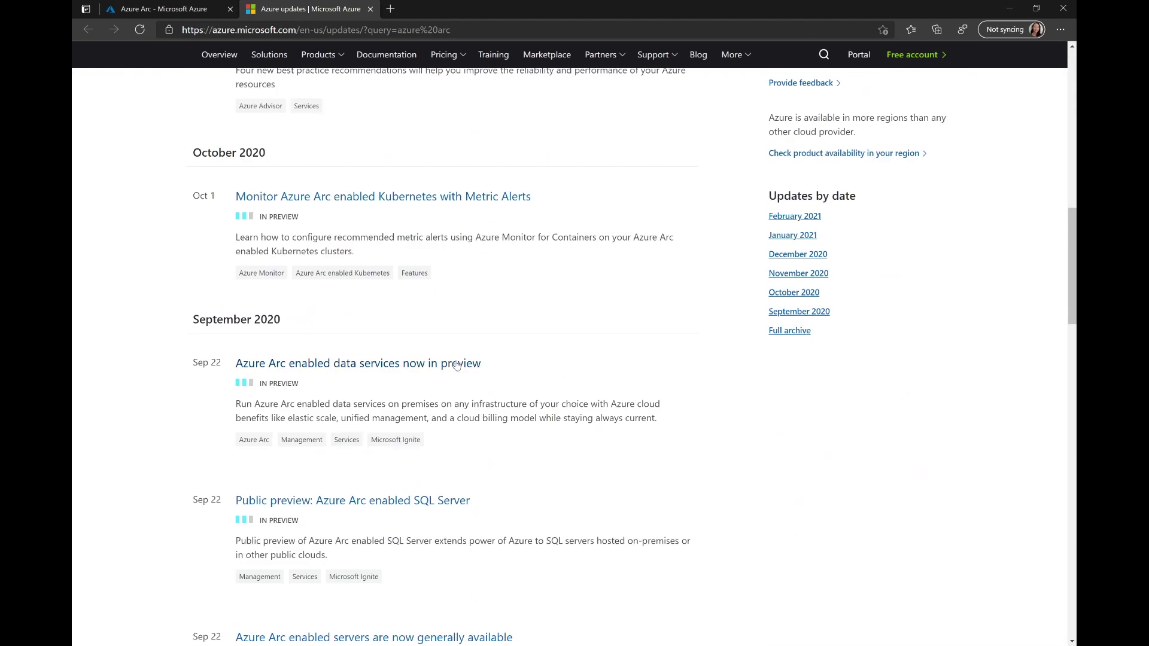
{"action": "left_click", "coordinate": [369, 9]}
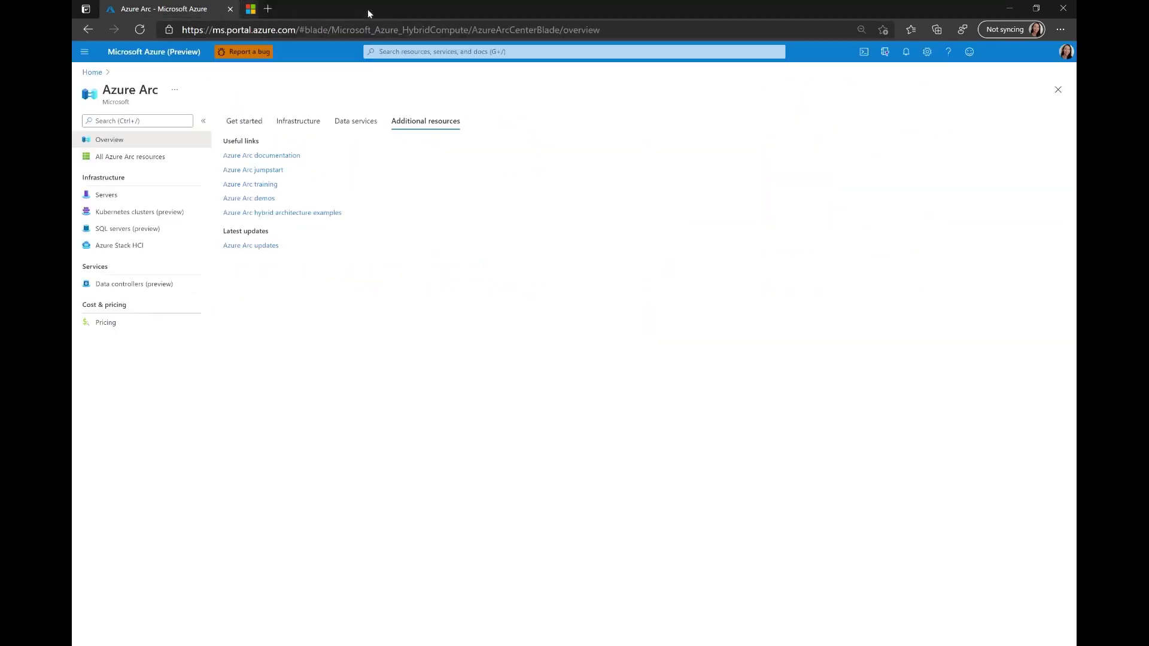
Review the Azure Arc pricing information, open the linked pricing calculator and close it again.
{"action": "left_click", "coordinate": [107, 324]}
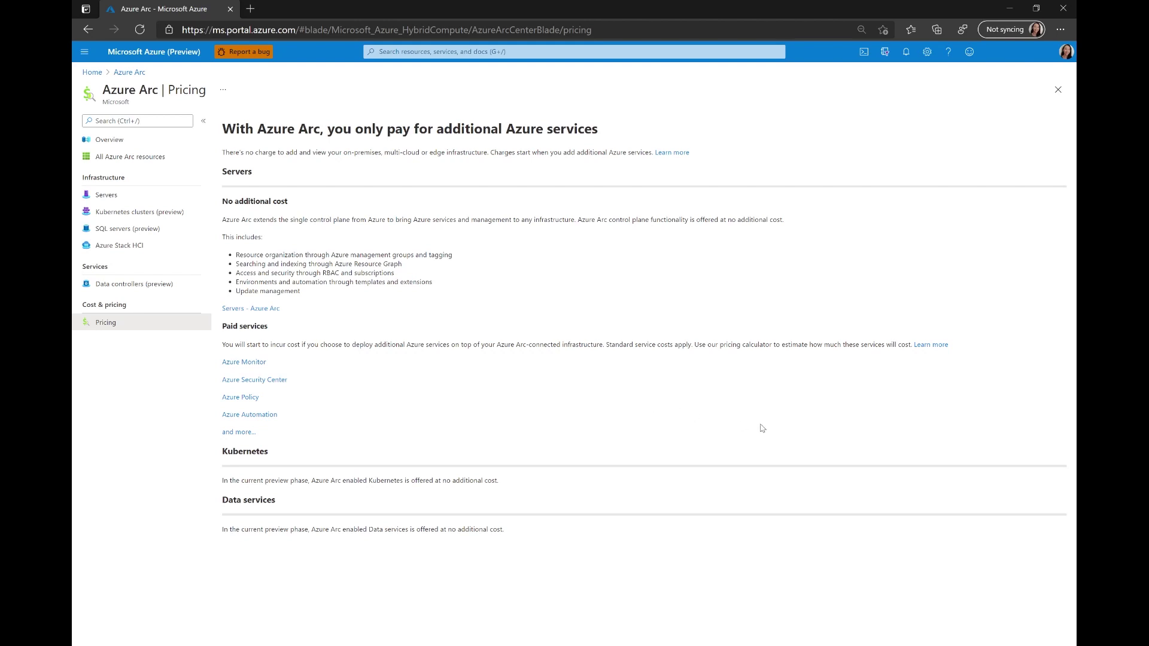
{"action": "left_click", "coordinate": [928, 346]}
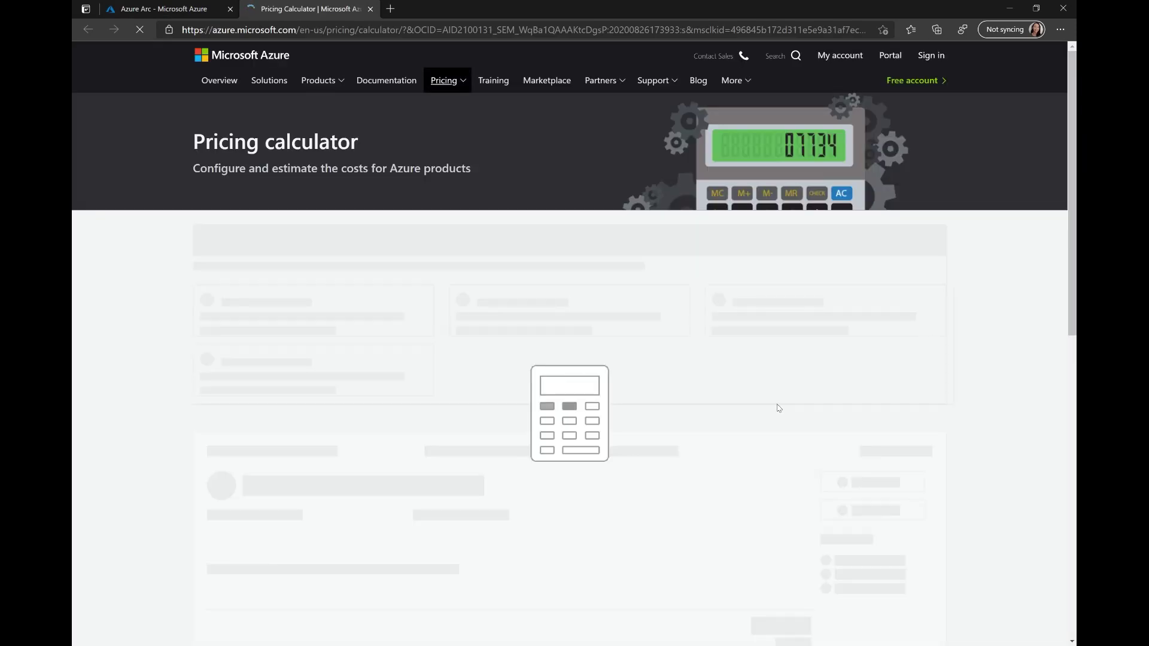
{"action": "left_click", "coordinate": [370, 9]}
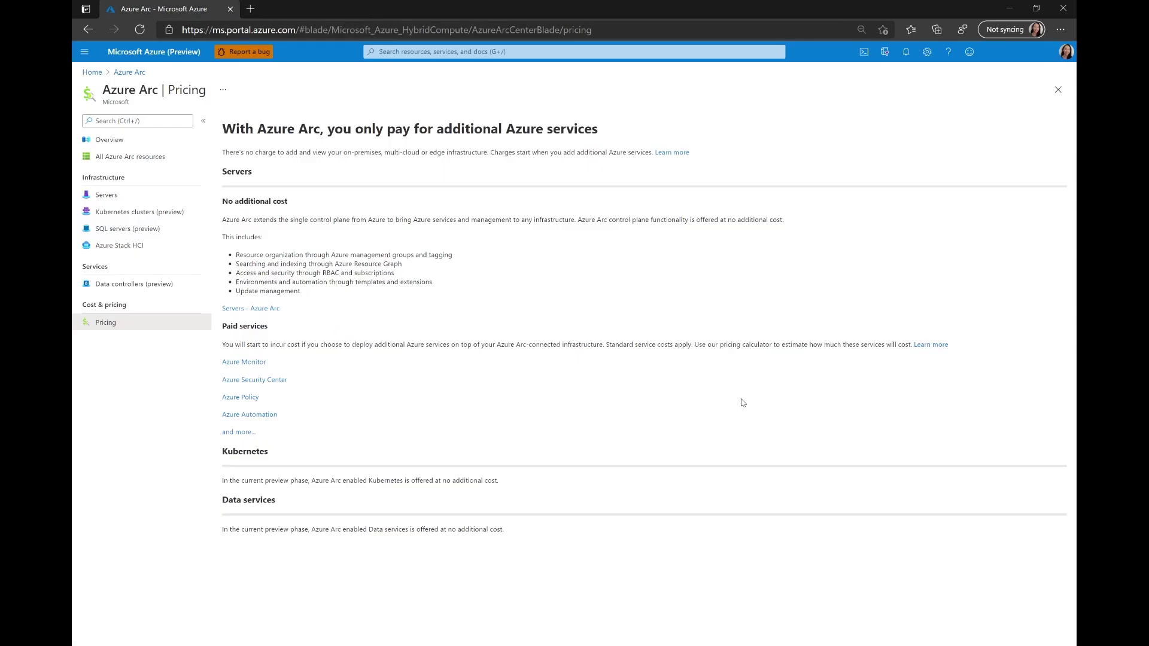
Review the infrastructure and data services options in the Azure Arc overview, ending on the infrastructure options.
{"action": "left_click", "coordinate": [123, 141]}
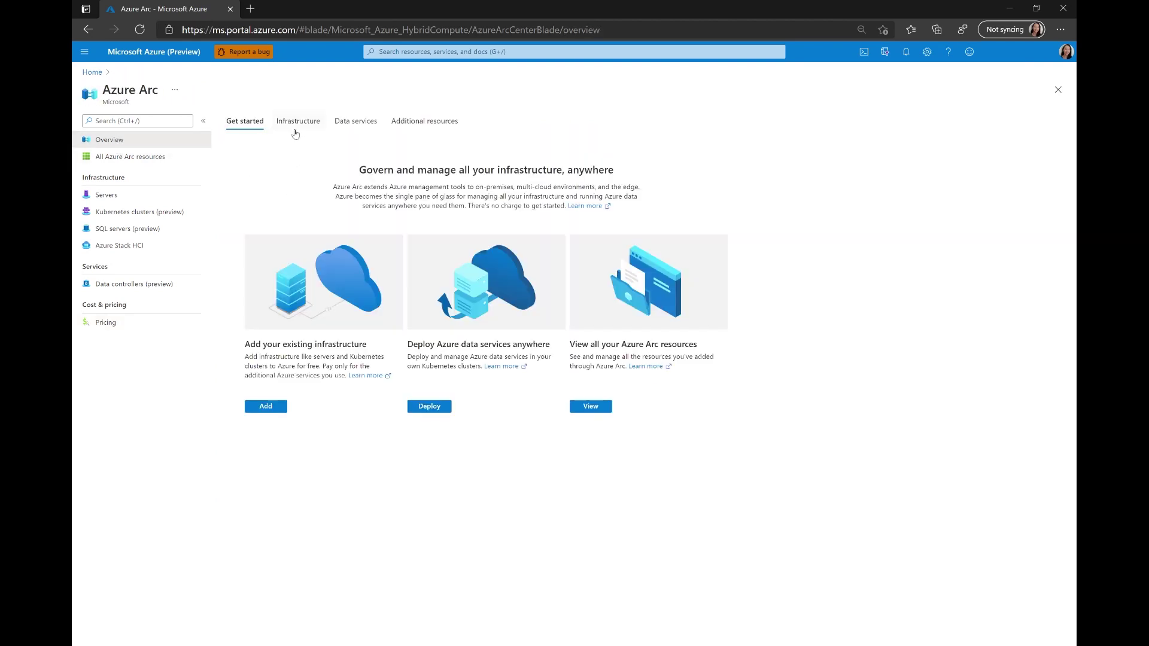
{"action": "left_click", "coordinate": [291, 126]}
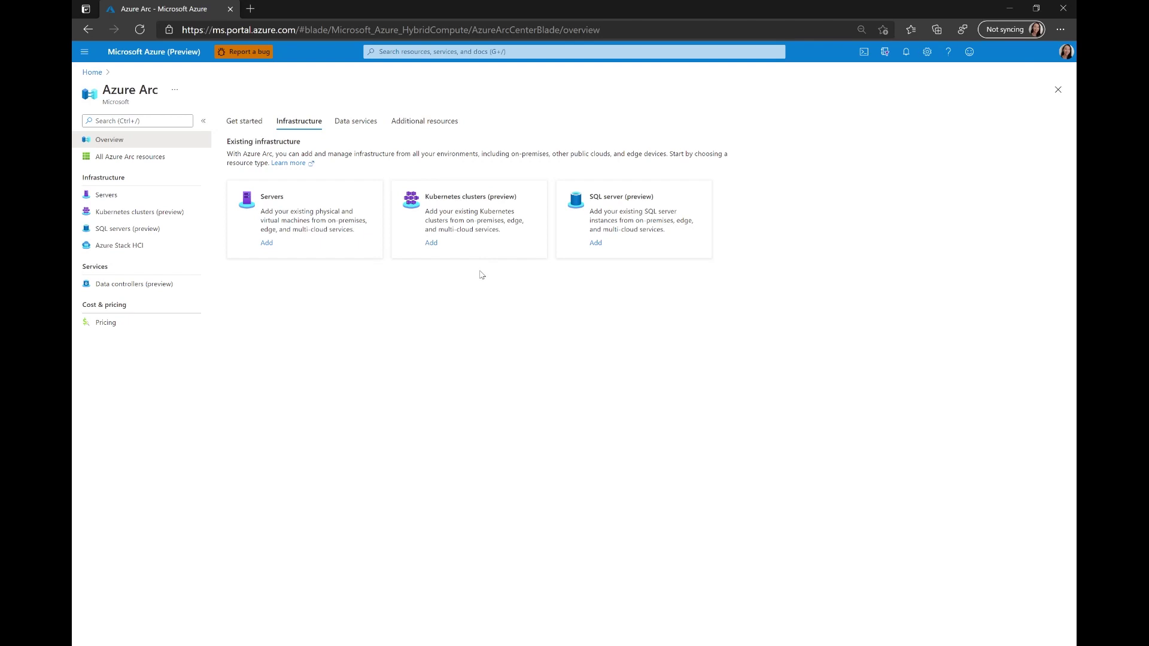
{"action": "left_click", "coordinate": [355, 123]}
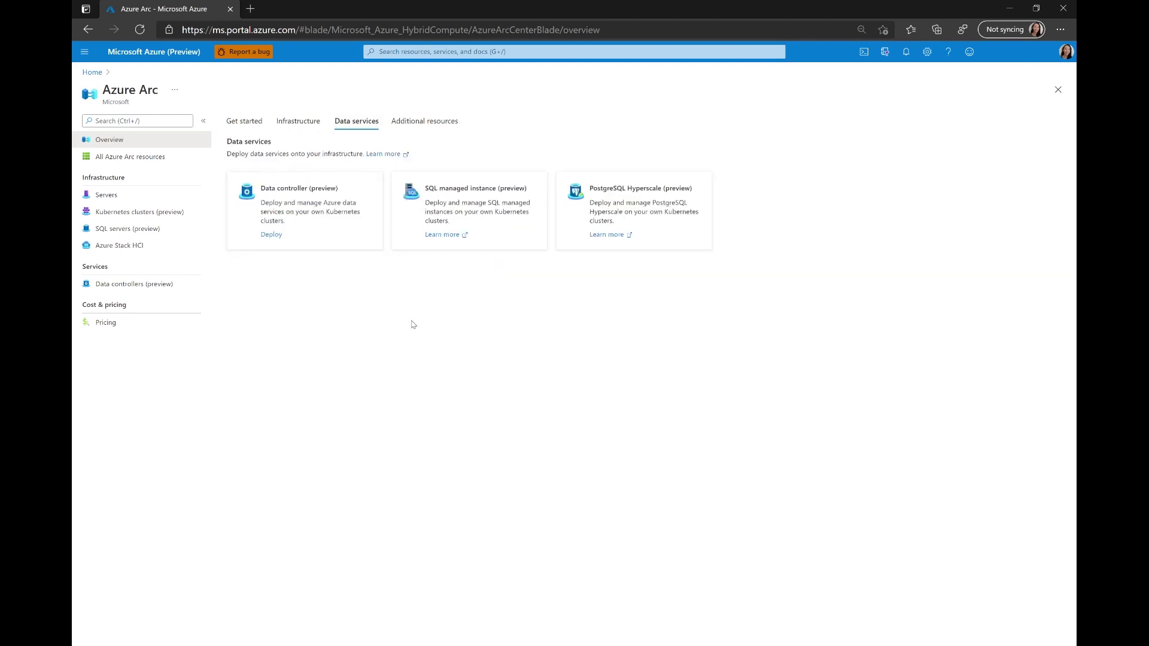
{"action": "left_click", "coordinate": [302, 123]}
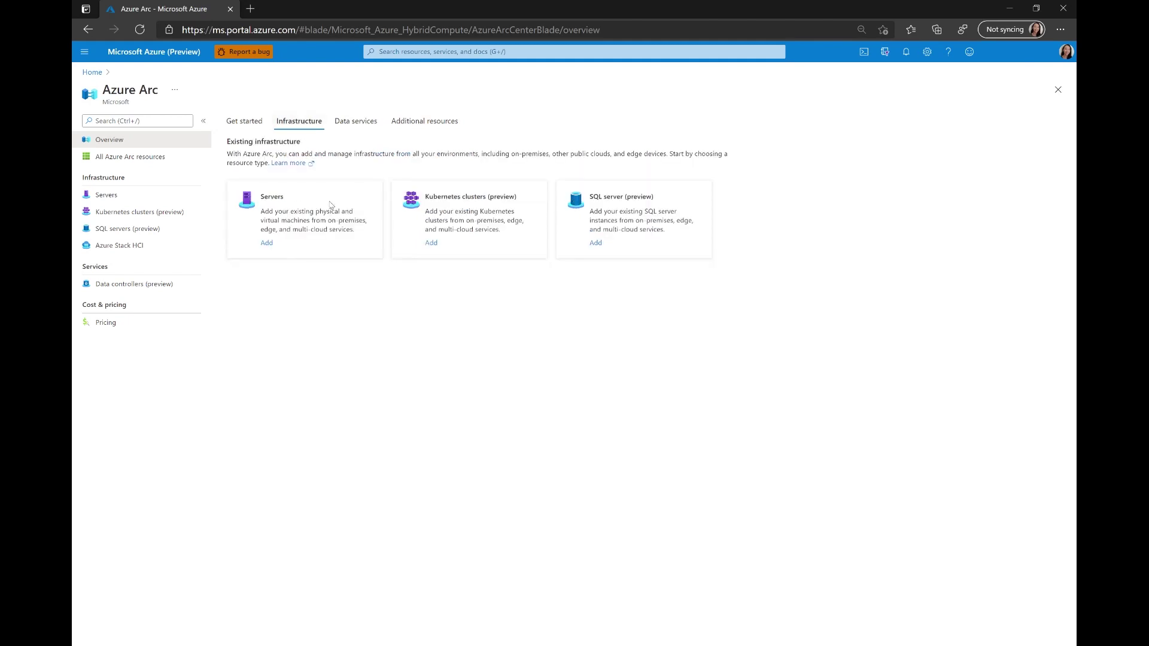
Start adding a server with Azure Arc and assign it to the resource group anjay-test-rg in the resource details.
{"action": "left_click", "coordinate": [267, 243]}
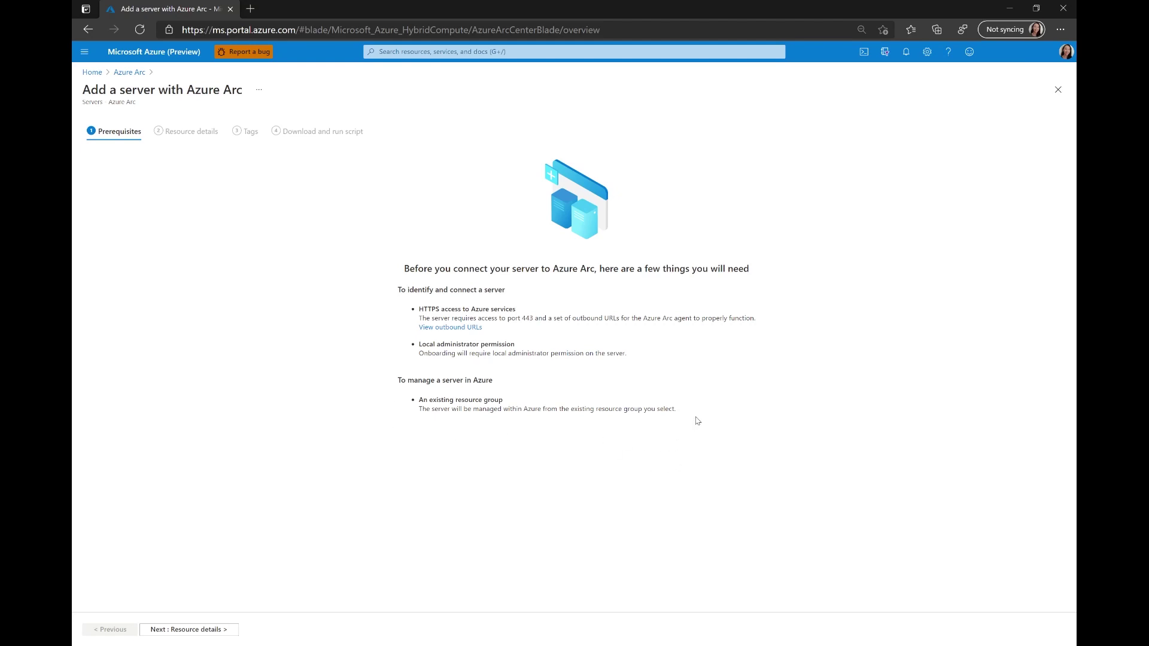
{"action": "left_click", "coordinate": [179, 634]}
{"action": "left_click", "coordinate": [276, 248]}
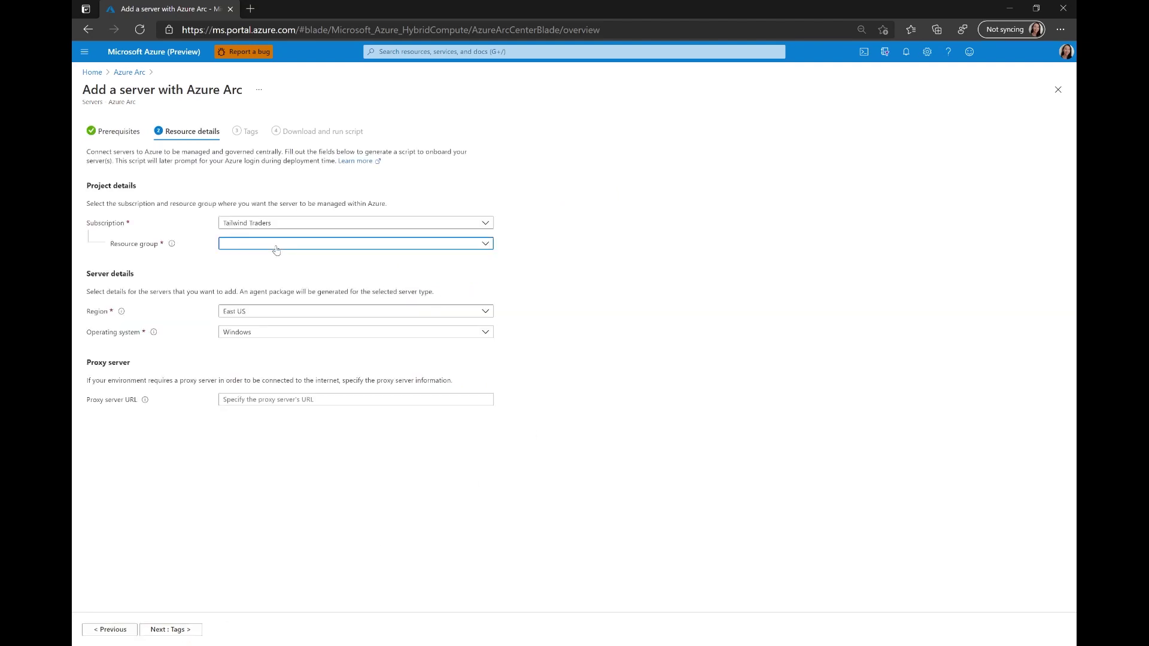
{"action": "left_click", "coordinate": [253, 285]}
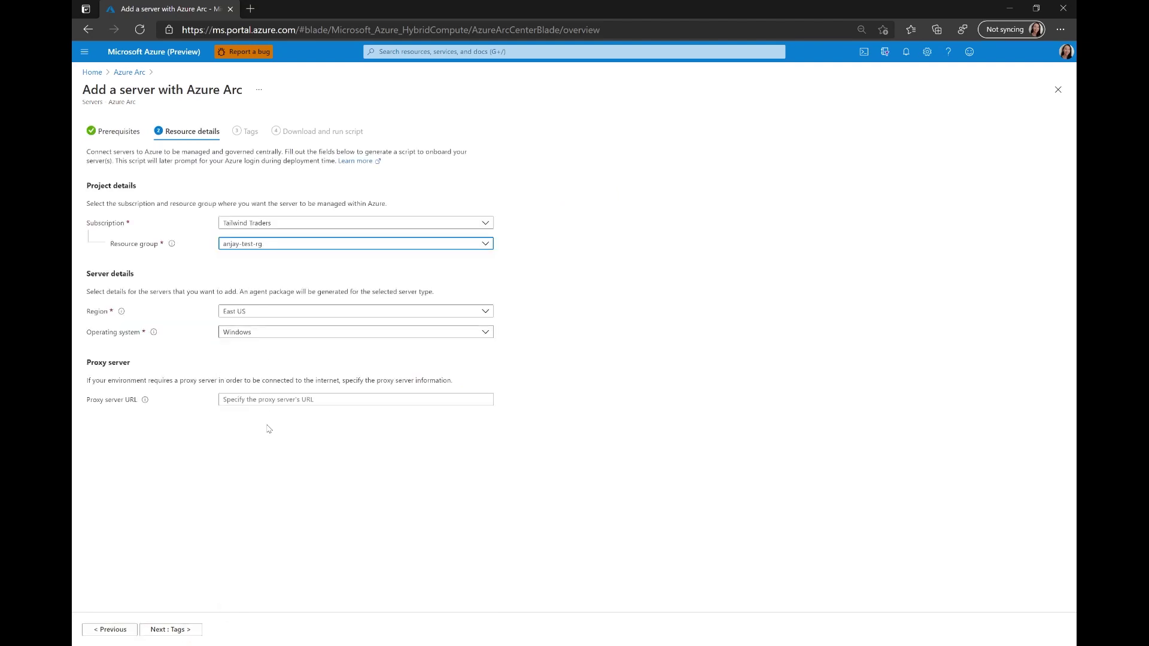
{"action": "left_click", "coordinate": [183, 634]}
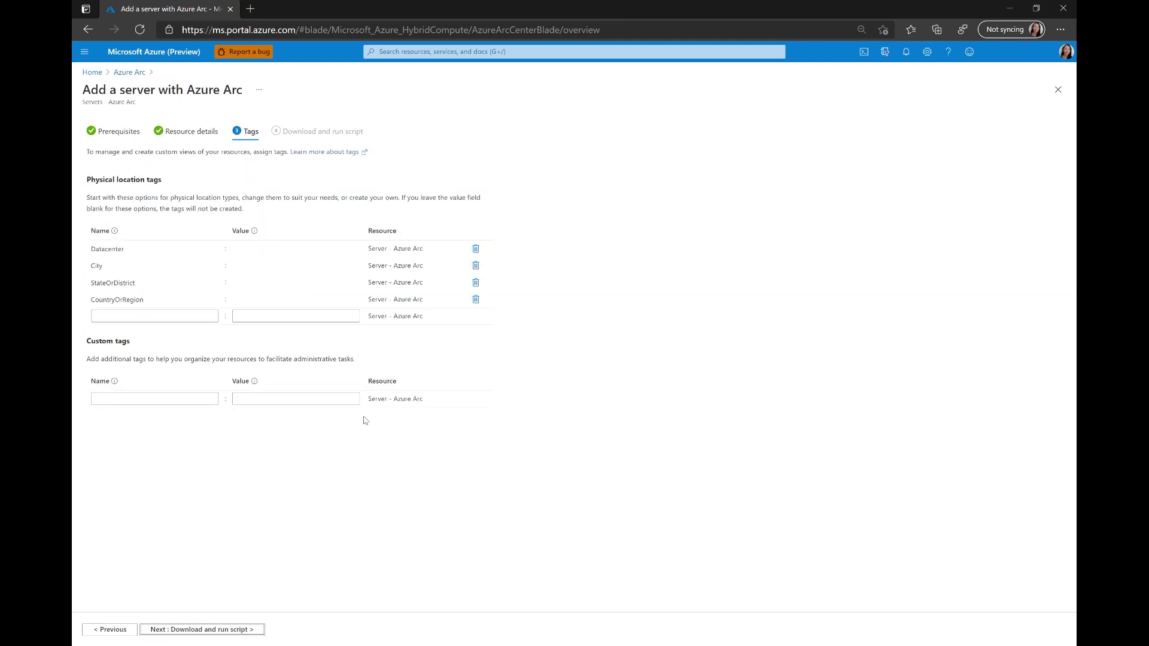
Tag the server with Datacenter BOS-Z2, City Boston, StateOrDistrict MA and CountryOrRegion USA, generate the onboarding script and close the wizard.
{"action": "left_click", "coordinate": [254, 249]}
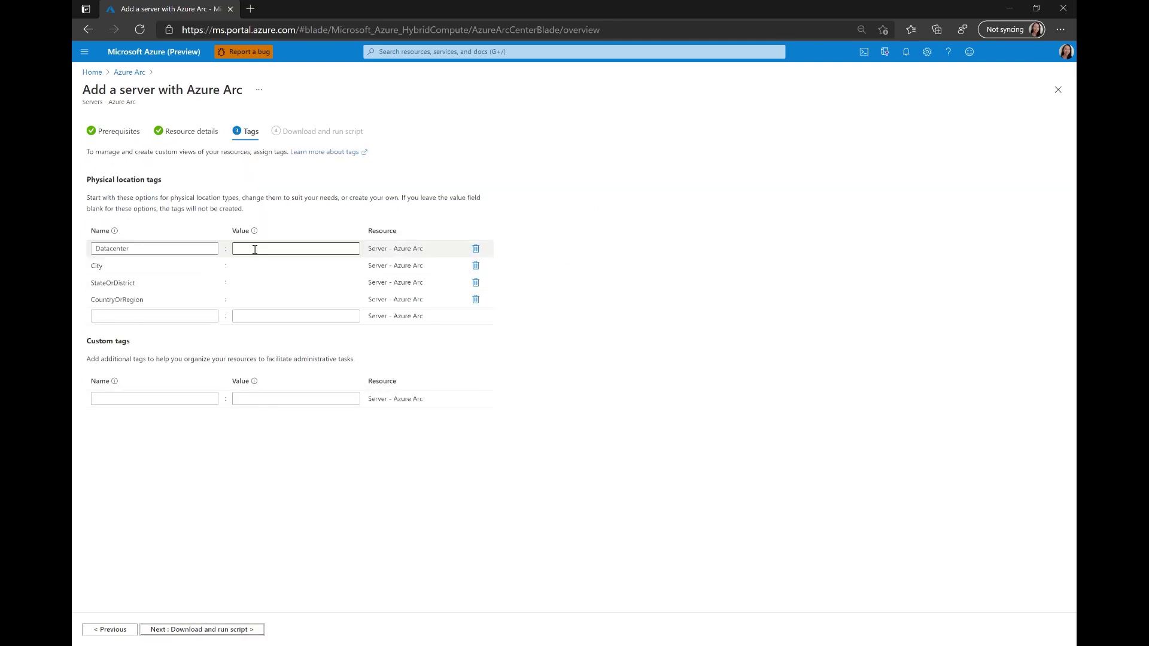
{"action": "left_click", "coordinate": [291, 249]}
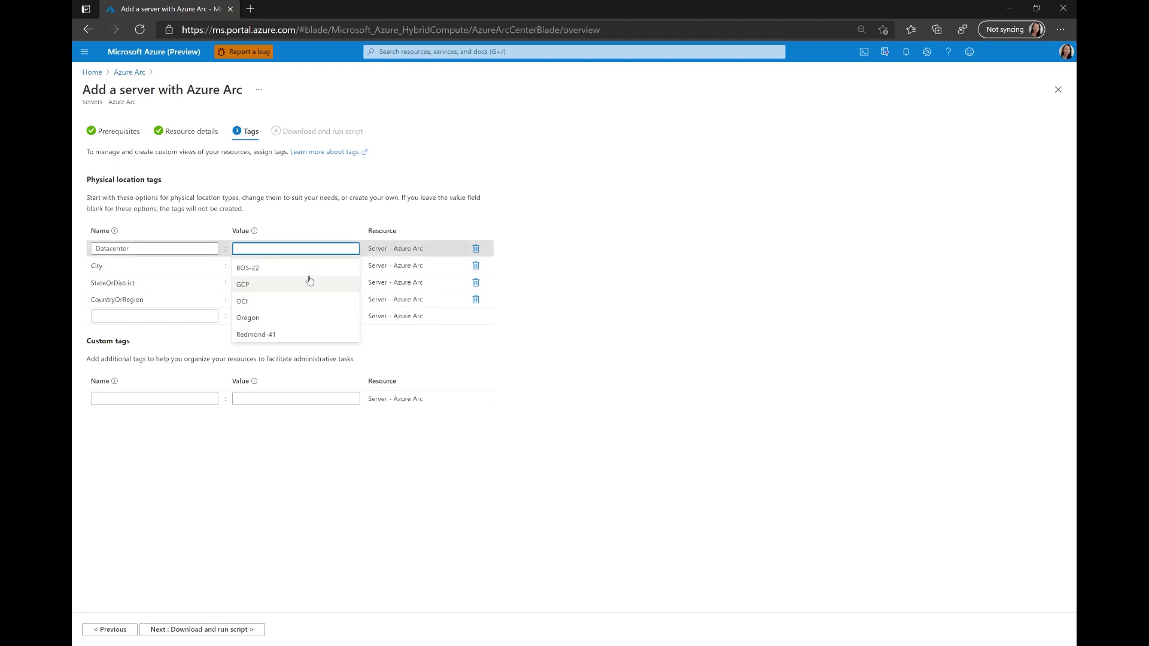
{"action": "left_click", "coordinate": [271, 269]}
{"action": "left_click", "coordinate": [268, 265]}
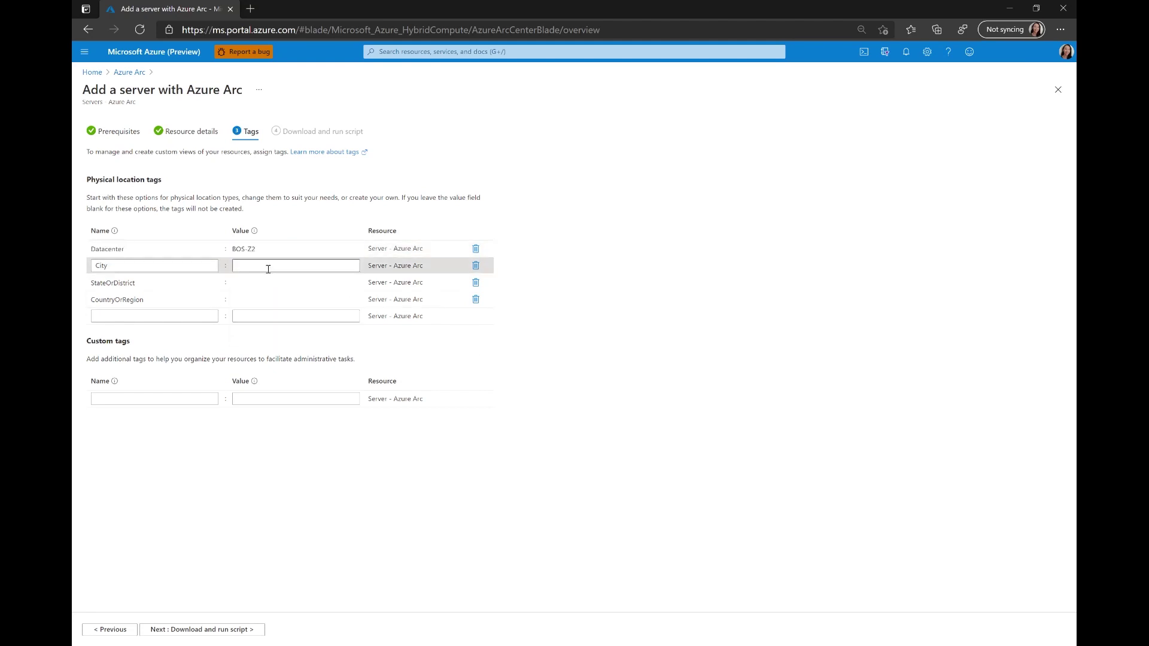
{"action": "left_click", "coordinate": [264, 288]}
{"action": "left_click", "coordinate": [262, 283]}
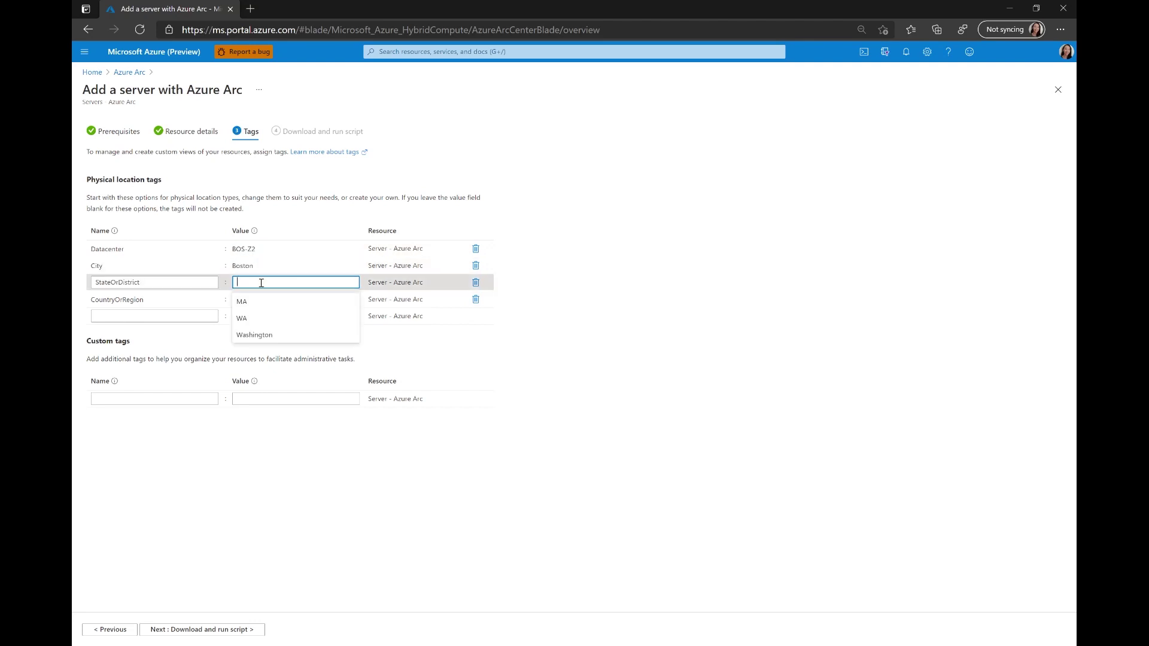
{"action": "left_click", "coordinate": [254, 306]}
{"action": "left_click", "coordinate": [253, 303]}
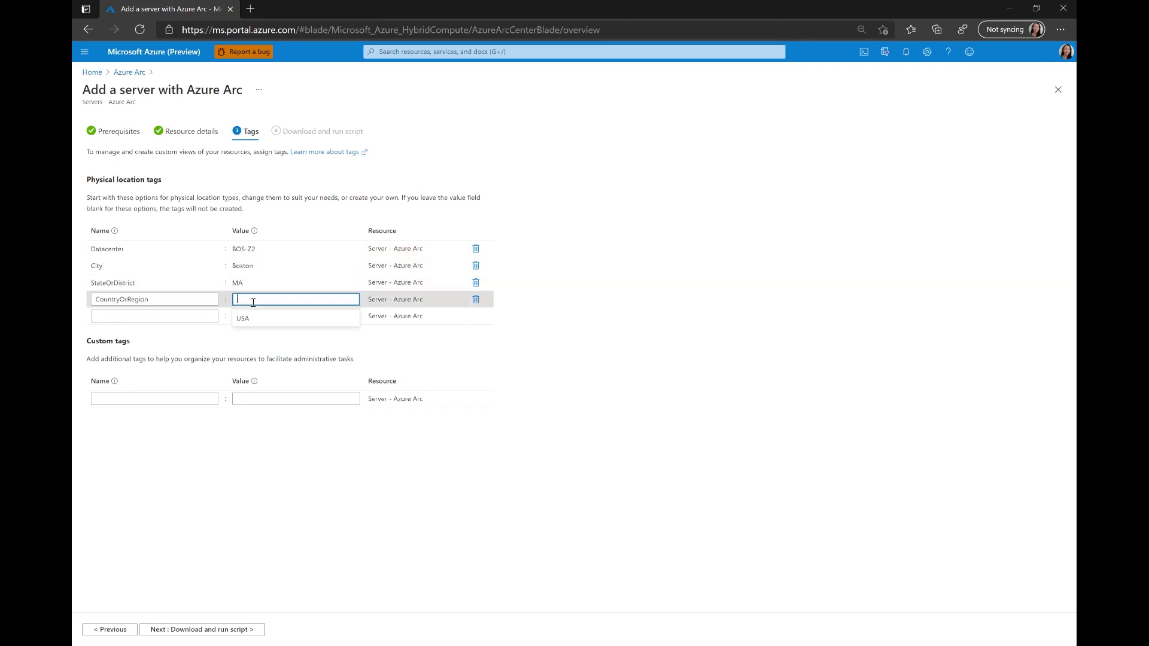
{"action": "left_click", "coordinate": [251, 318]}
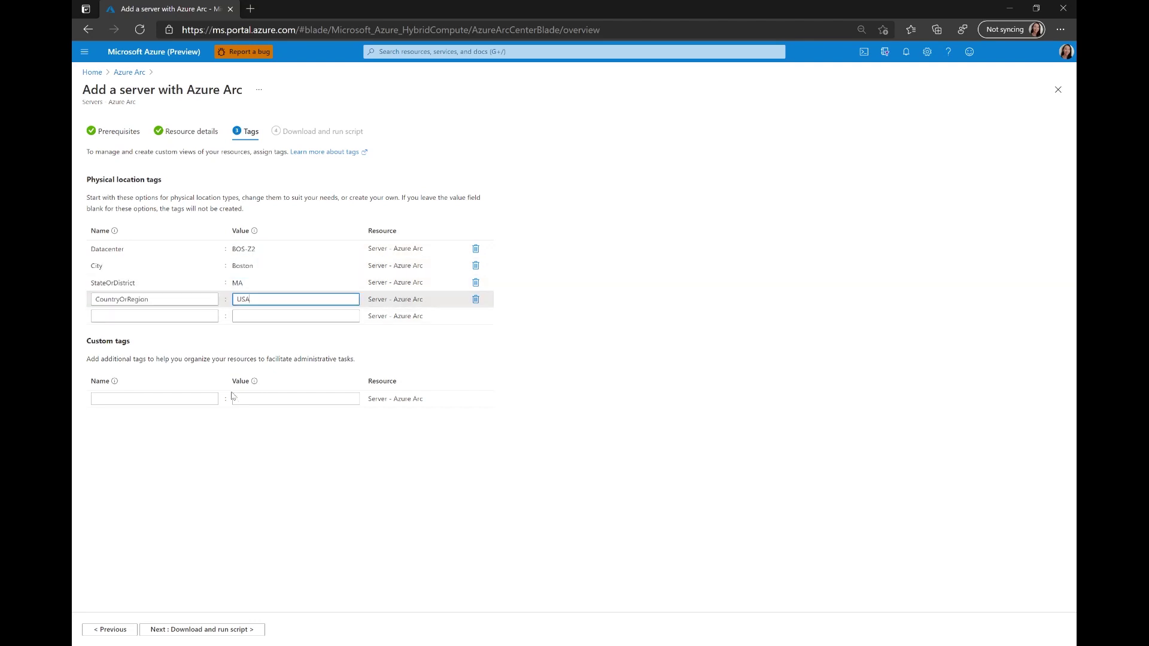
{"action": "left_click", "coordinate": [211, 629]}
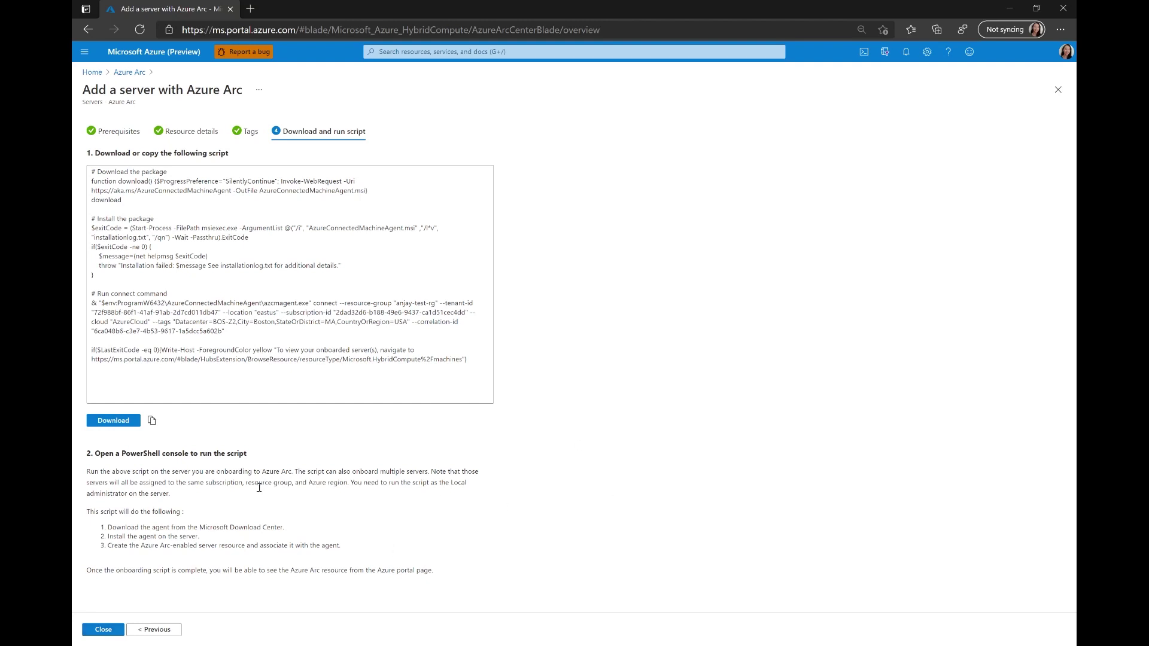
{"action": "left_click", "coordinate": [103, 630]}
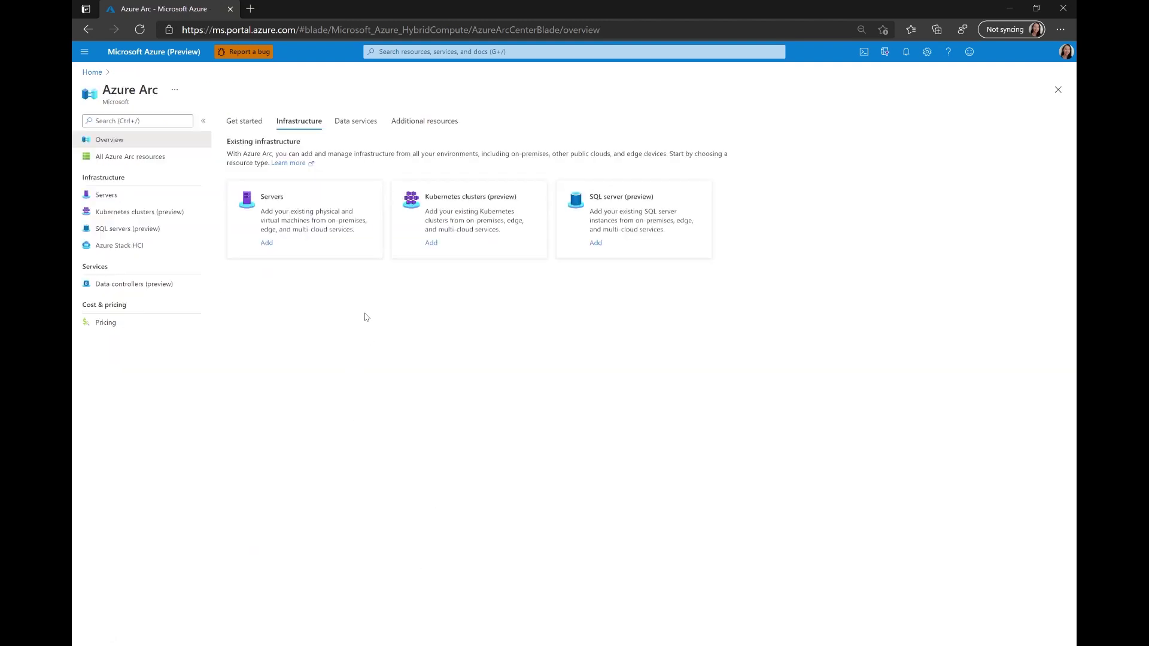
Show all Azure Arc resources sorted by type and filter them by the StateOrDistrict tag equal to all.
{"action": "left_click", "coordinate": [114, 162]}
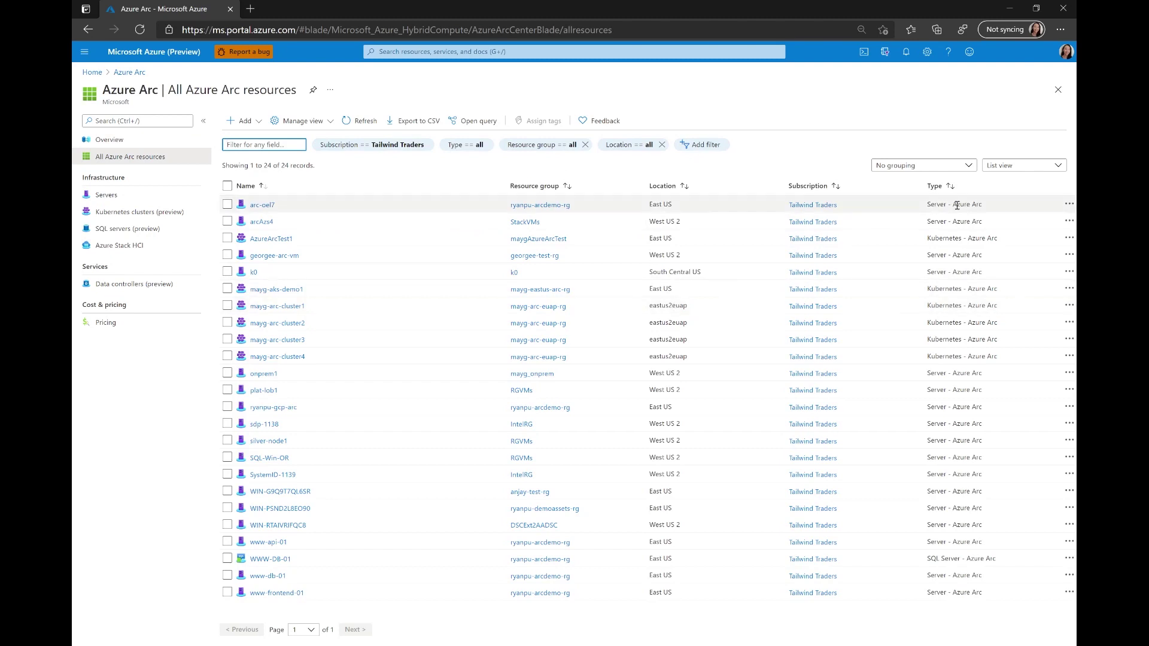
{"action": "left_click", "coordinate": [940, 190]}
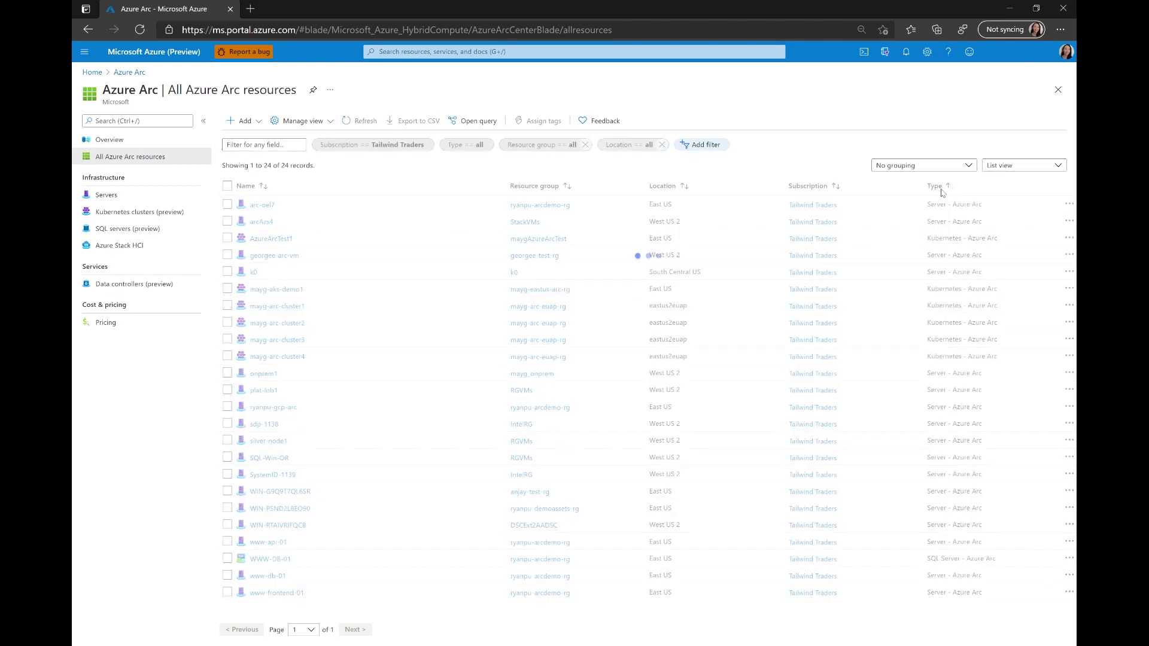
{"action": "left_click", "coordinate": [697, 153]}
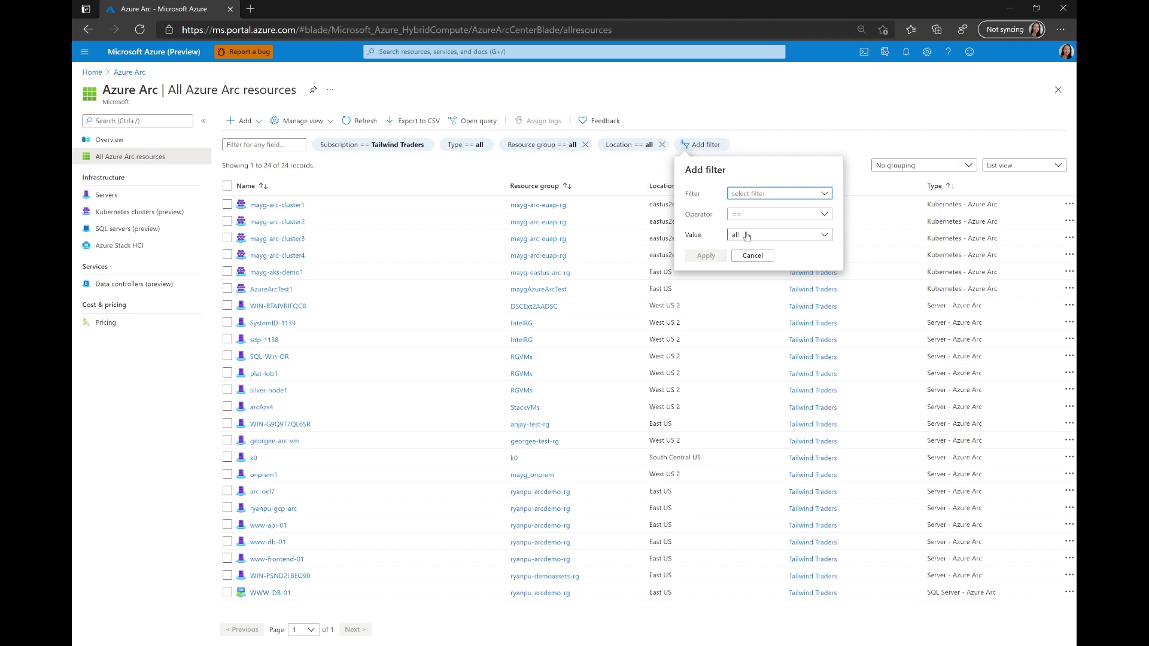
{"action": "left_click", "coordinate": [752, 197]}
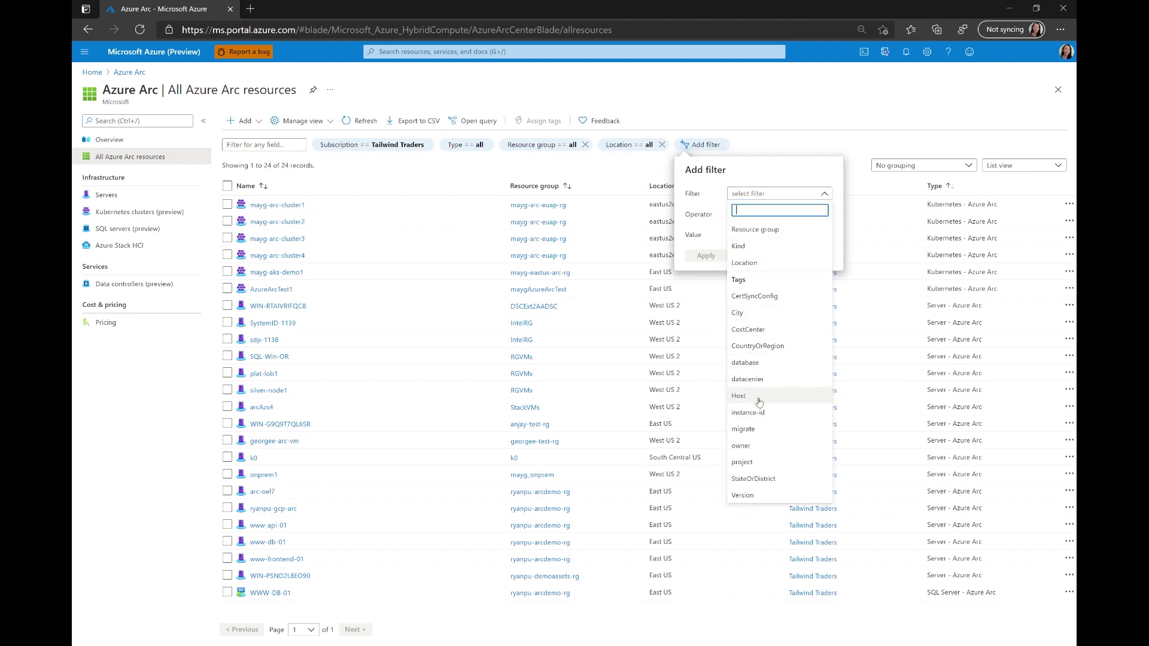
{"action": "left_click", "coordinate": [753, 478]}
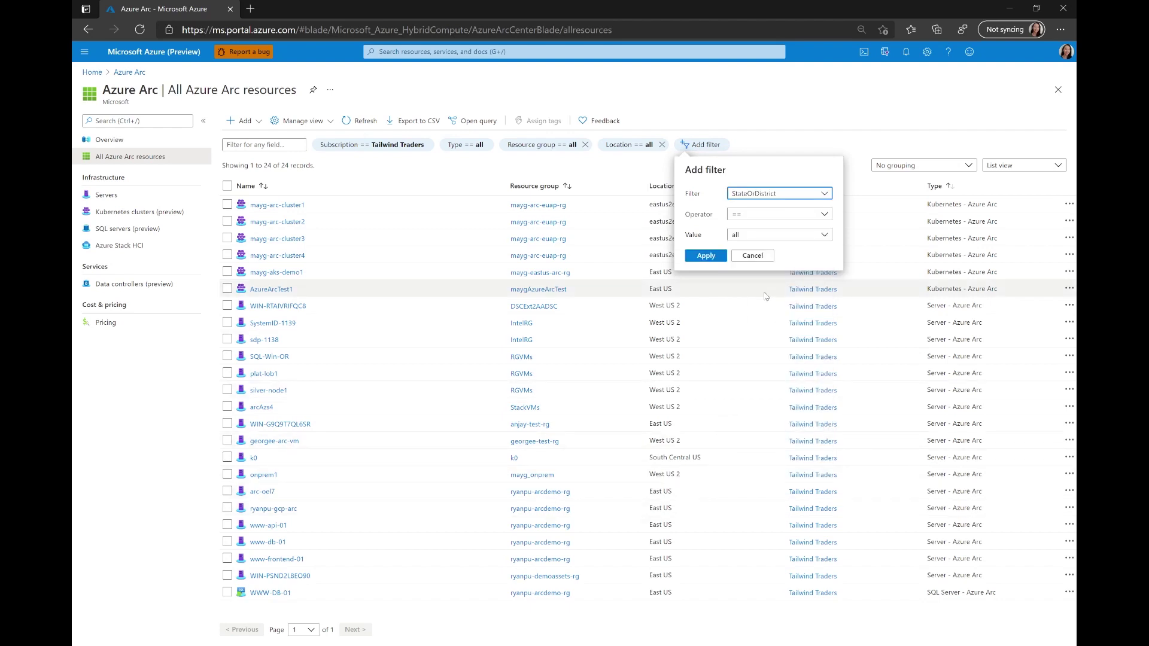
{"action": "left_click", "coordinate": [703, 255]}
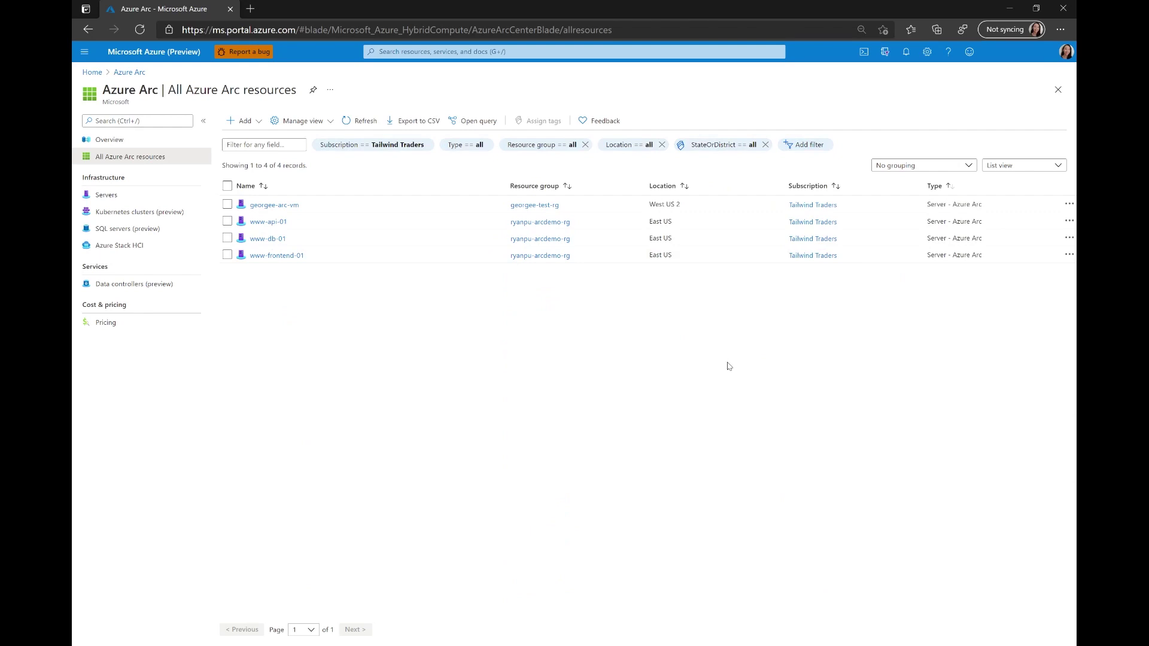
Add a StateOrDistrict column to the list of all Azure Arc resources and save the column layout.
{"action": "left_click", "coordinate": [318, 123]}
{"action": "left_click", "coordinate": [300, 173]}
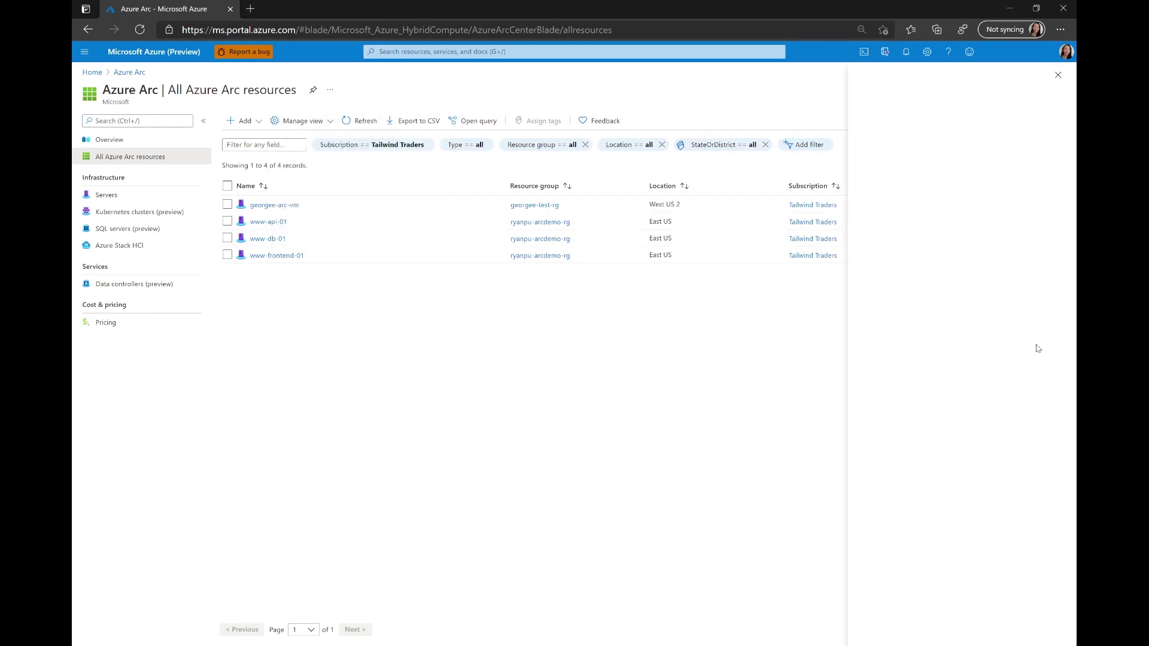
{"action": "left_click", "coordinate": [896, 253]}
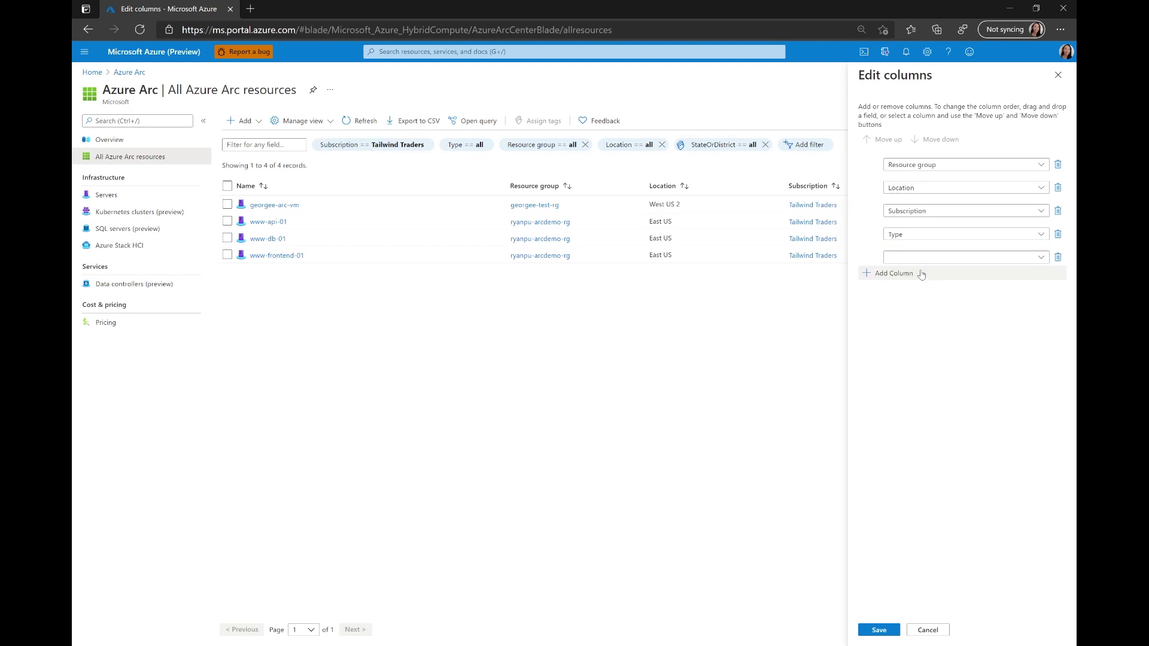
{"action": "left_click", "coordinate": [913, 258]}
{"action": "type", "text": "StateOrDistrict"}
{"action": "left_click", "coordinate": [924, 334]}
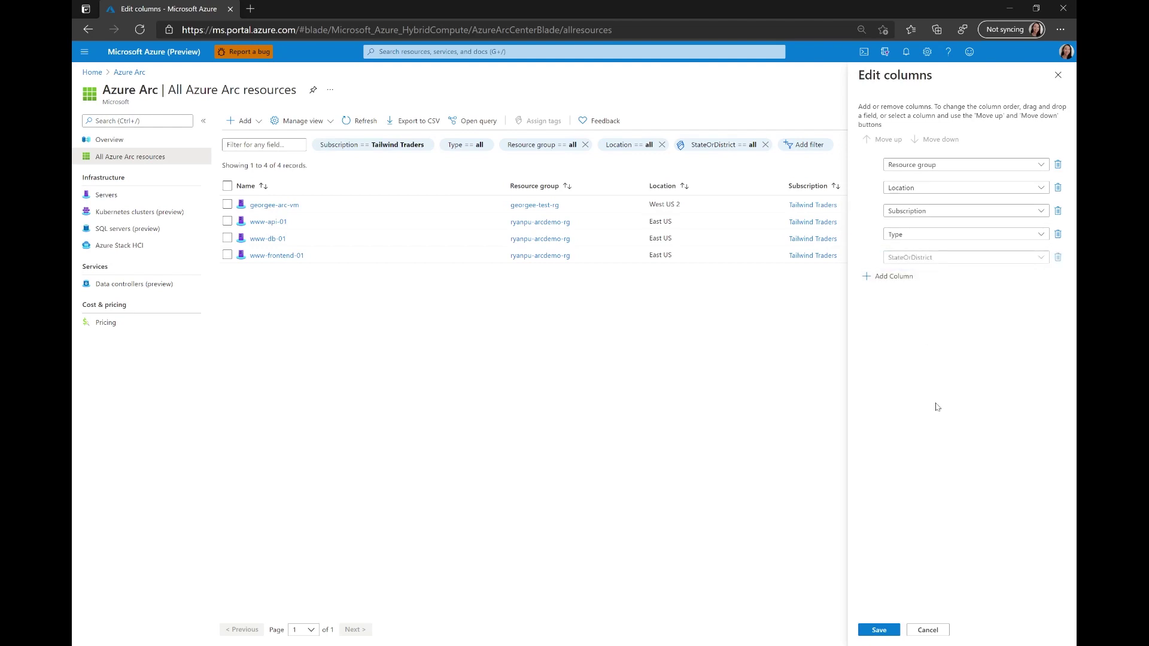
{"action": "left_click", "coordinate": [879, 631]}
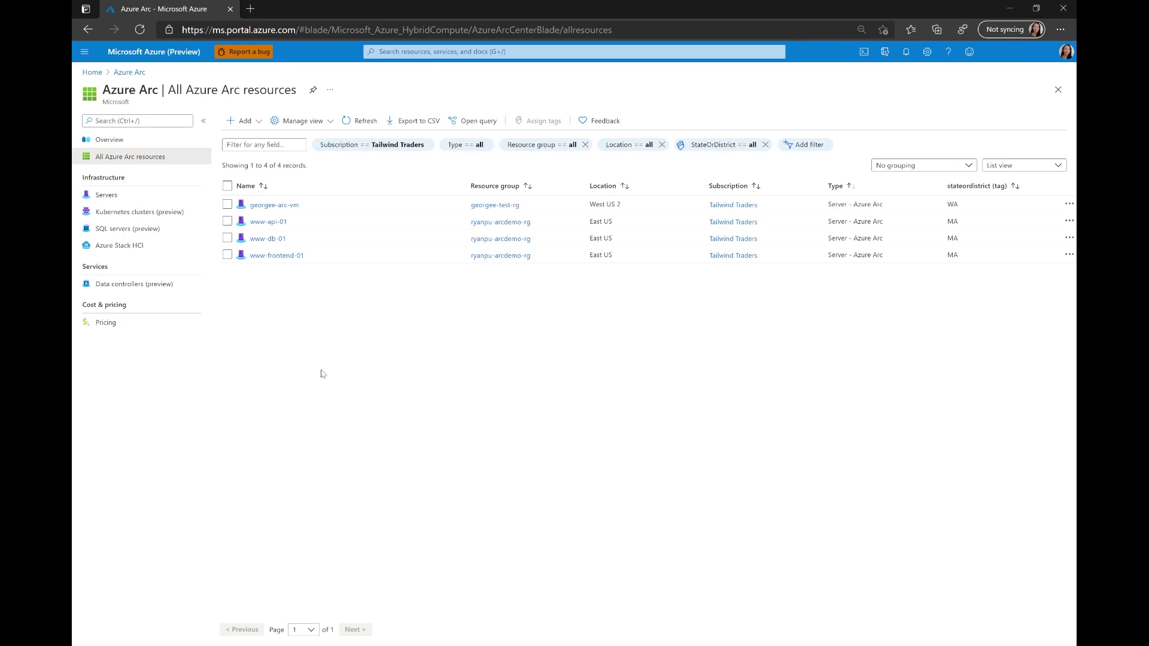
Open the list of Azure Arc servers, view the overview of the arc-oel7 server and close it.
{"action": "left_click", "coordinate": [102, 198]}
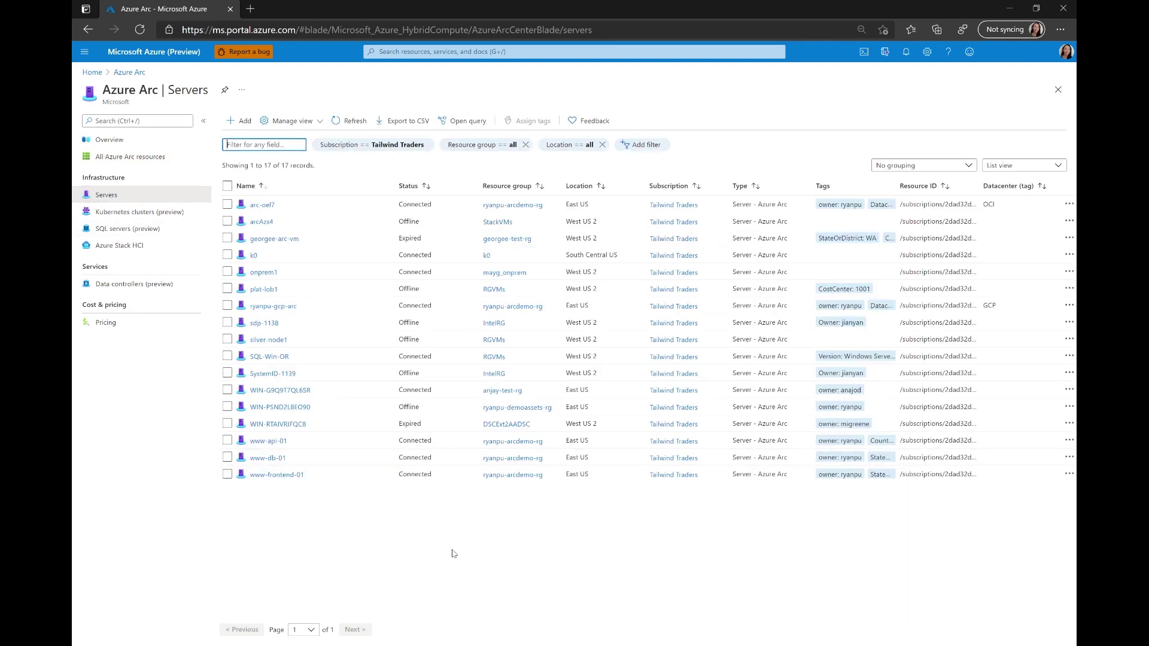
{"action": "left_click", "coordinate": [255, 206]}
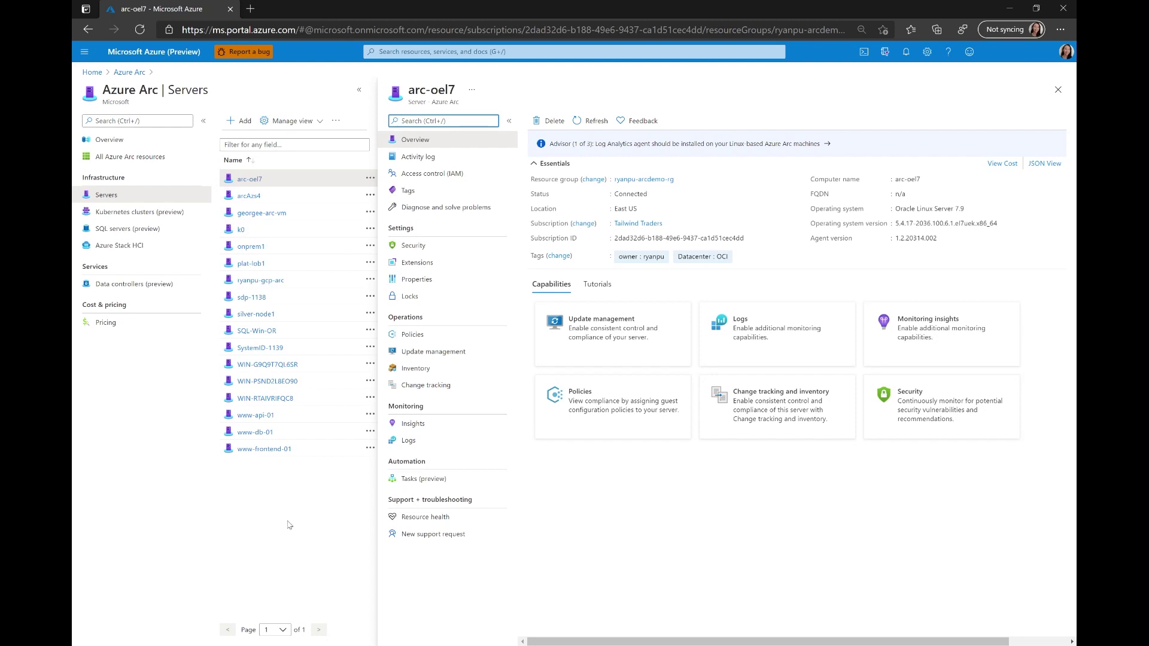
{"action": "left_click", "coordinate": [1059, 92]}
{"action": "left_click", "coordinate": [1058, 90]}
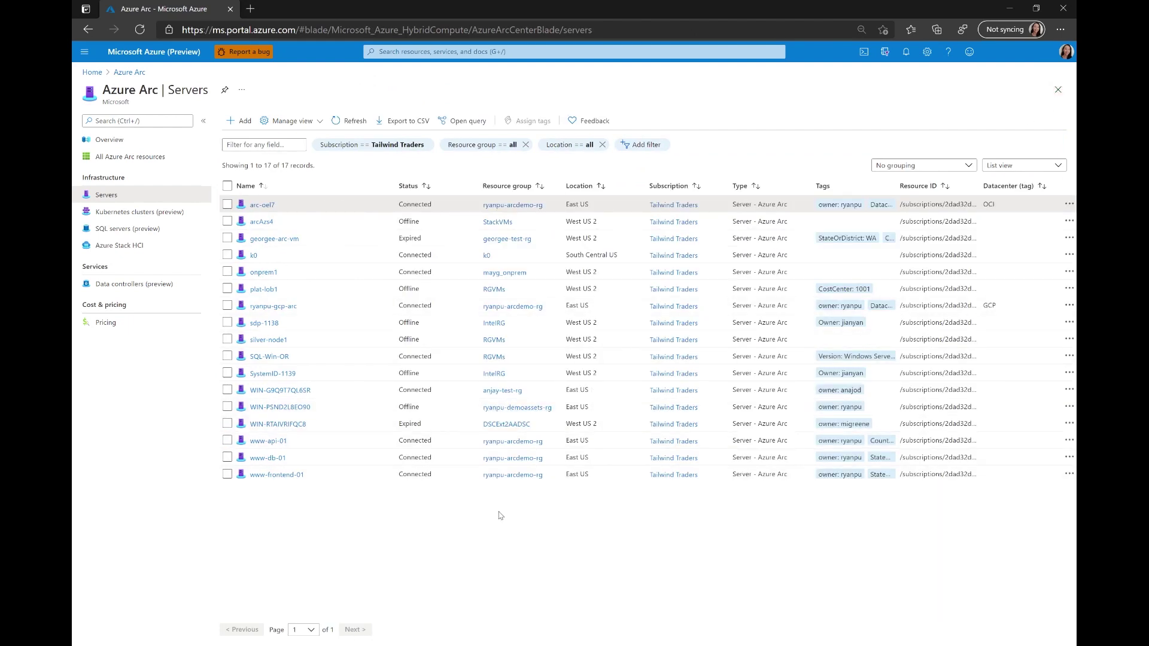
Search the portal for arc and open the standalone Servers - Azure Arc service.
{"action": "left_click", "coordinate": [432, 52]}
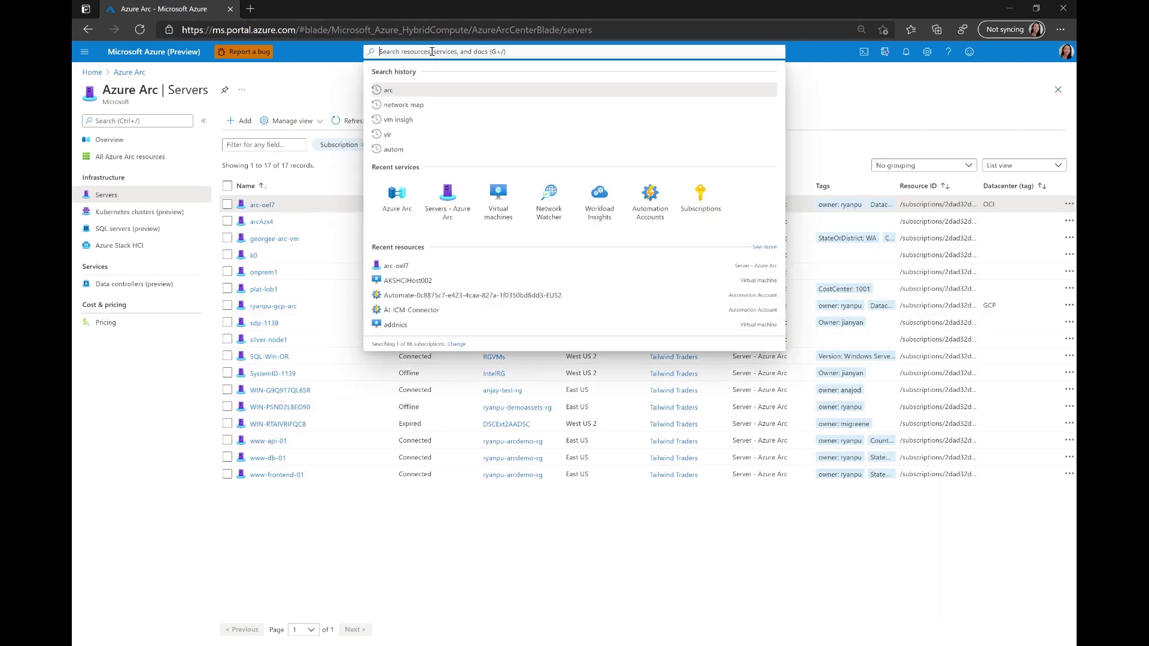
{"action": "type", "text": "arf"}
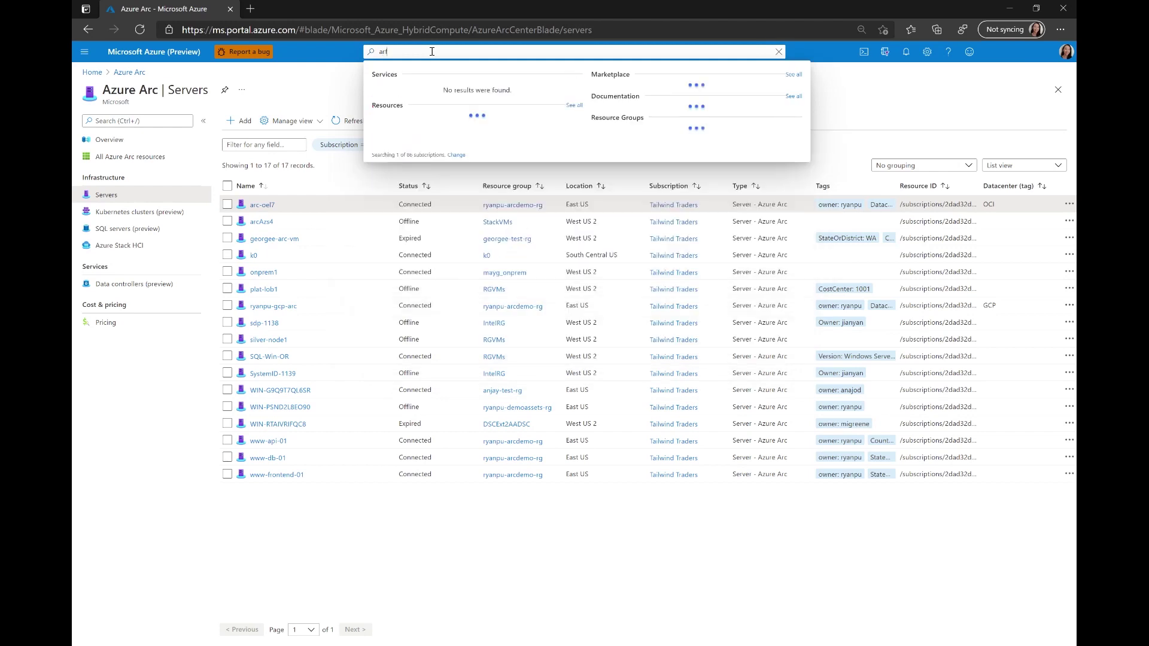
{"action": "key", "text": "BackSpace"}
{"action": "type", "text": "c"}
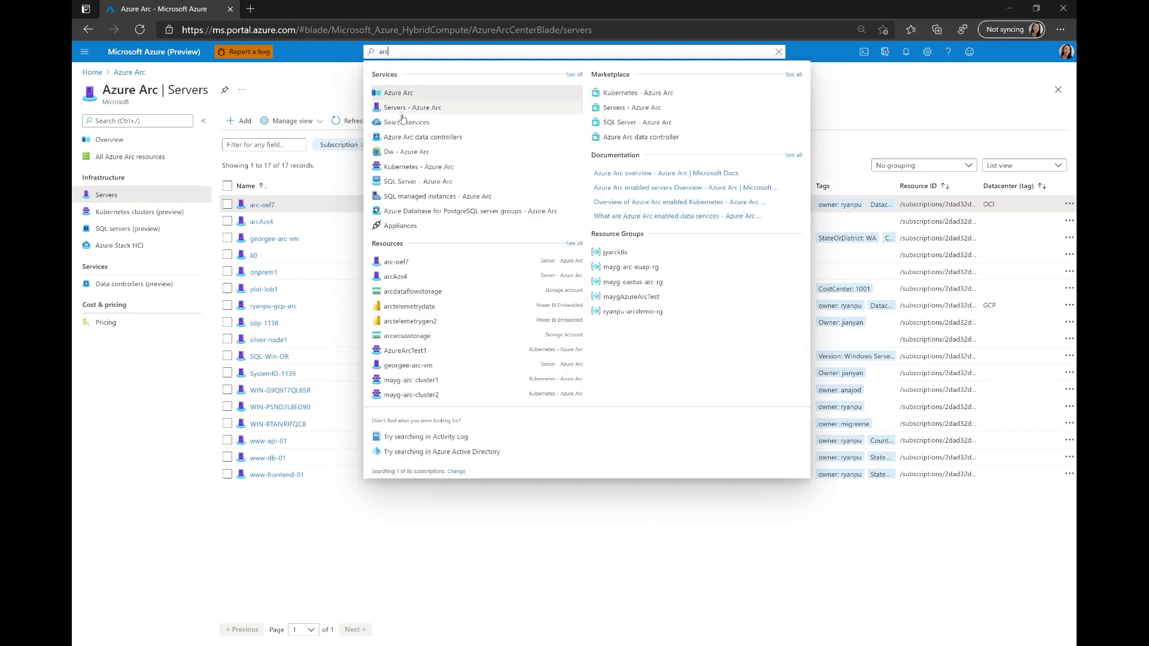
{"action": "left_click", "coordinate": [398, 109]}
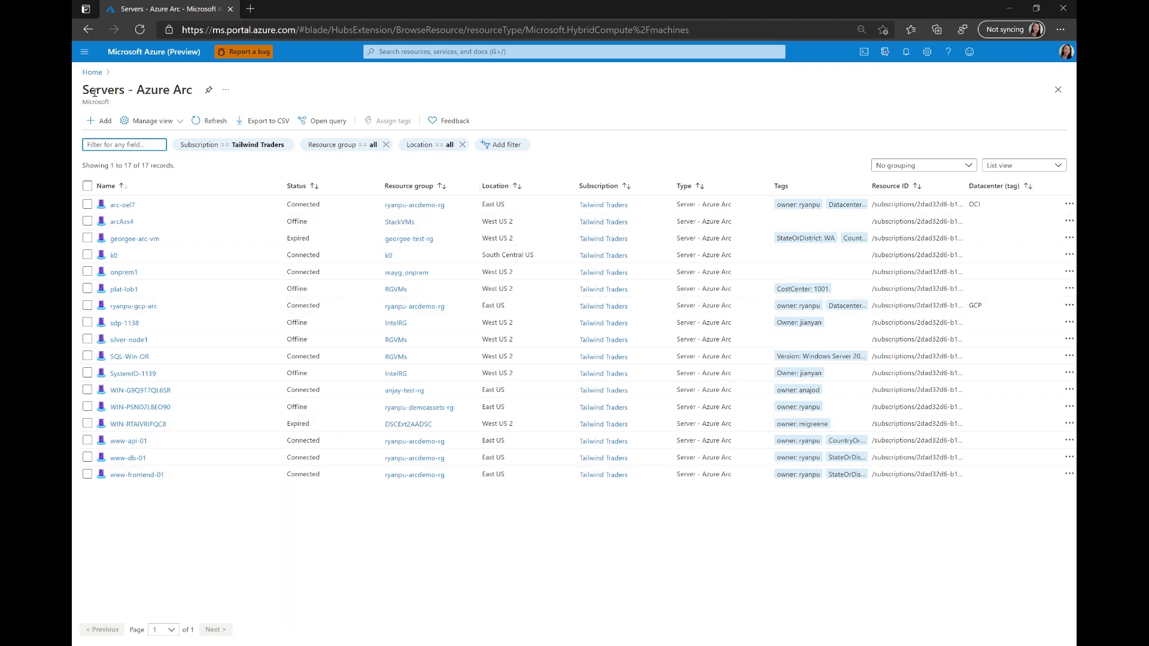
Look at the options for adding servers, go back to the Azure Arc servers list and view its view-management options.
{"action": "left_click", "coordinate": [106, 123]}
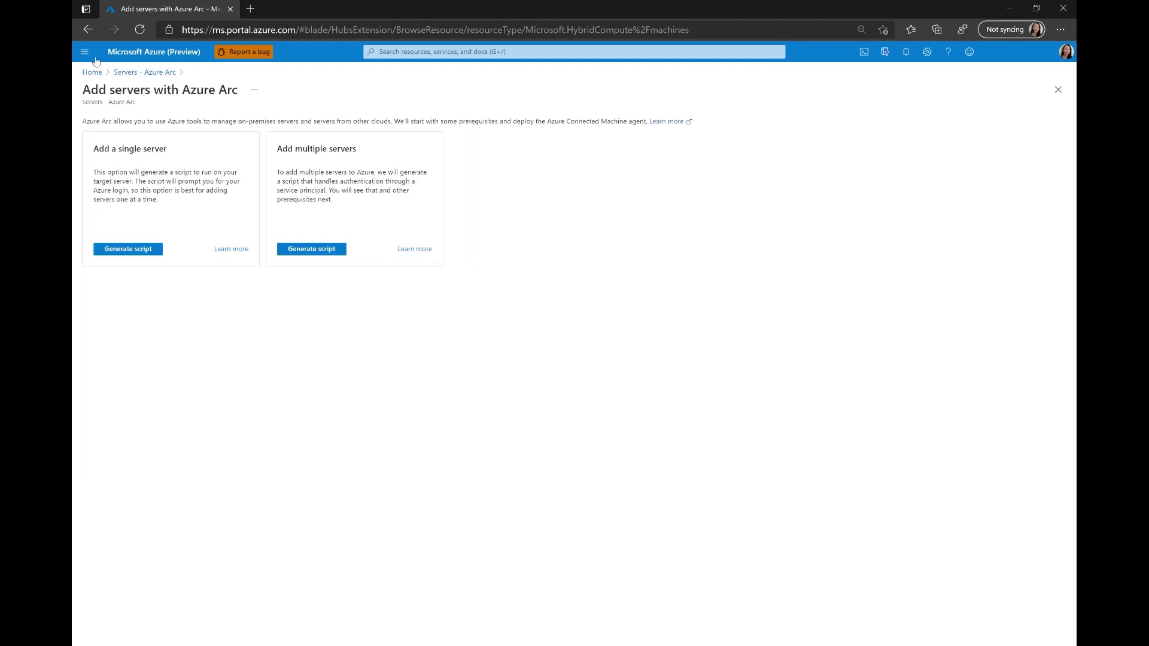
{"action": "left_click", "coordinate": [87, 29]}
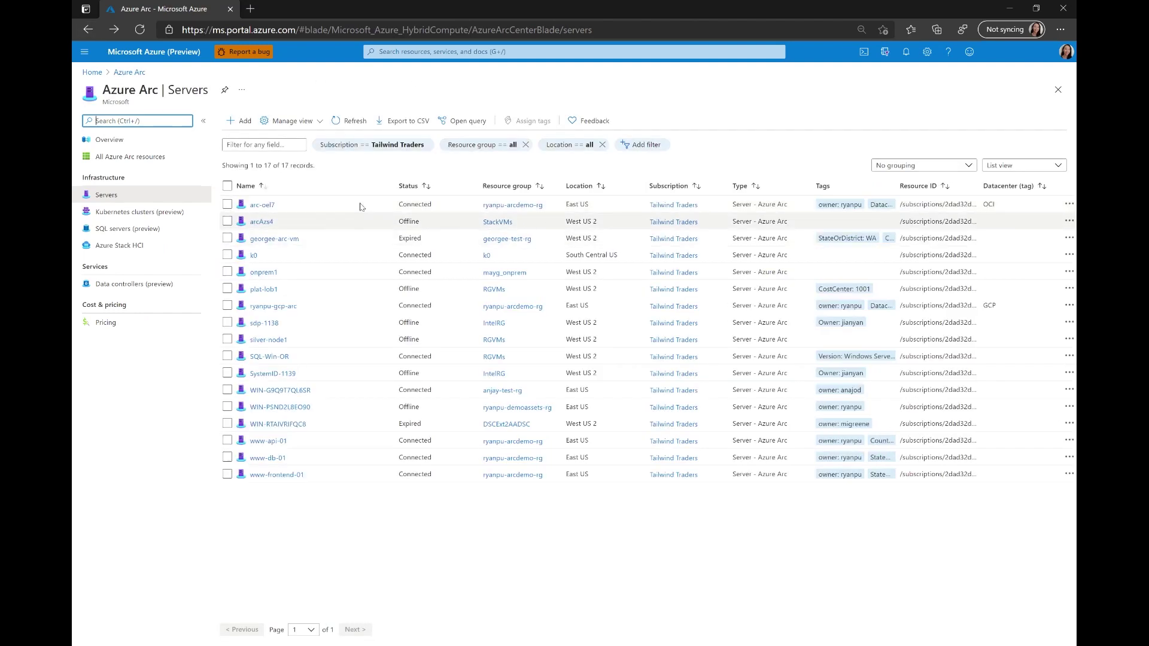
{"action": "left_click", "coordinate": [303, 121]}
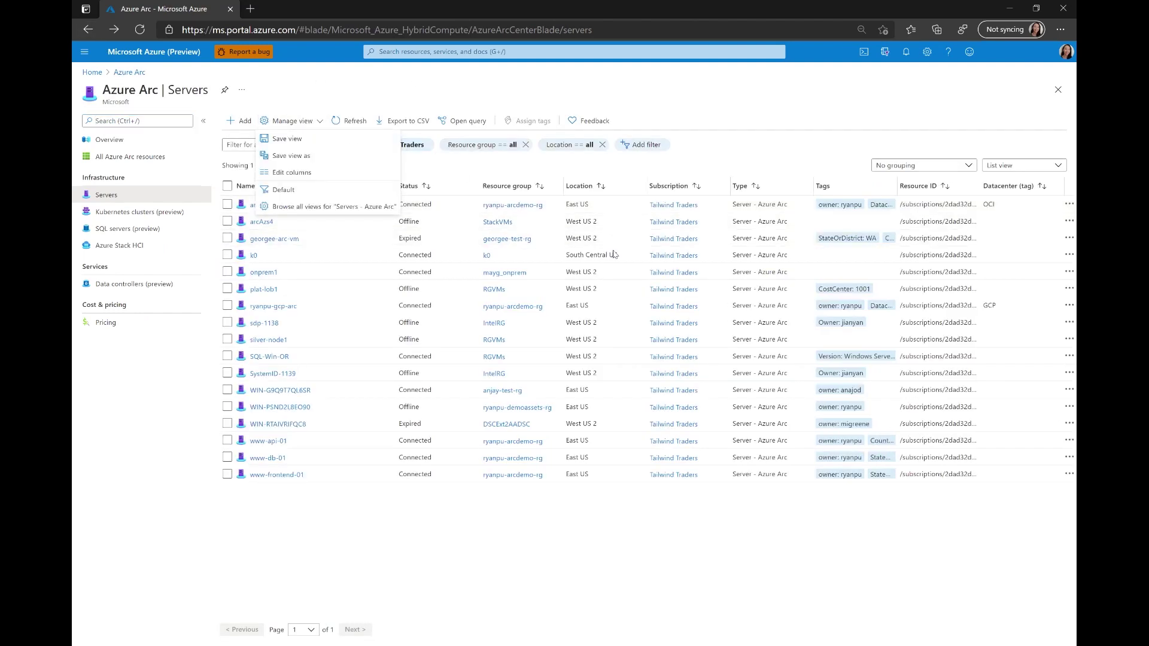
{"action": "left_click", "coordinate": [579, 572]}
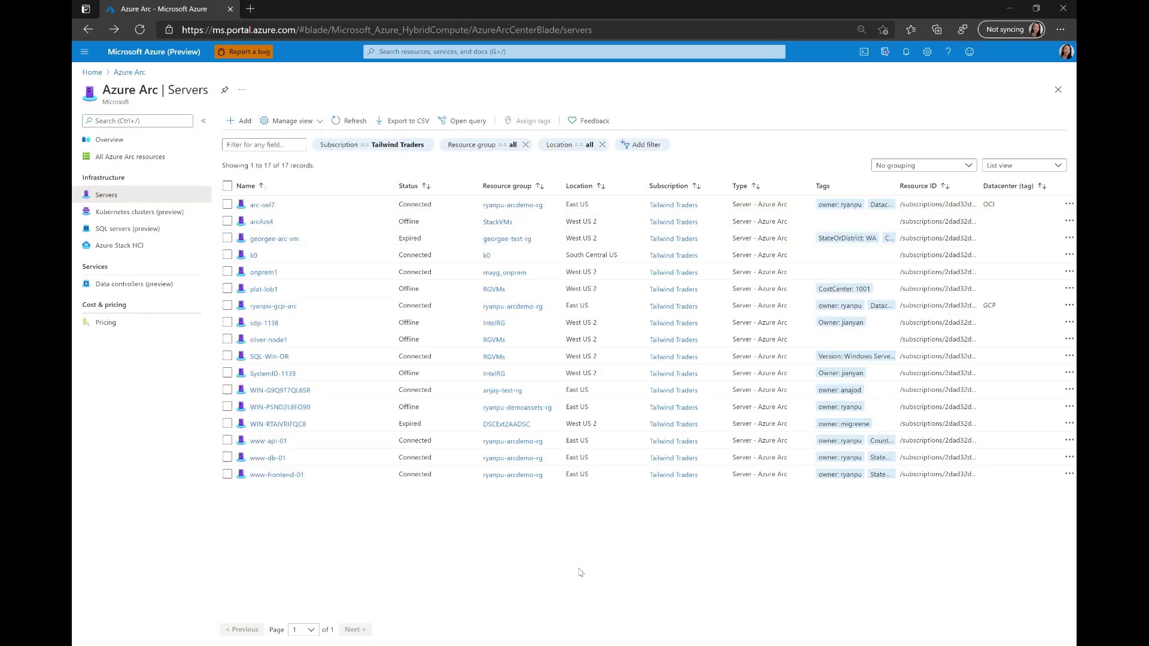